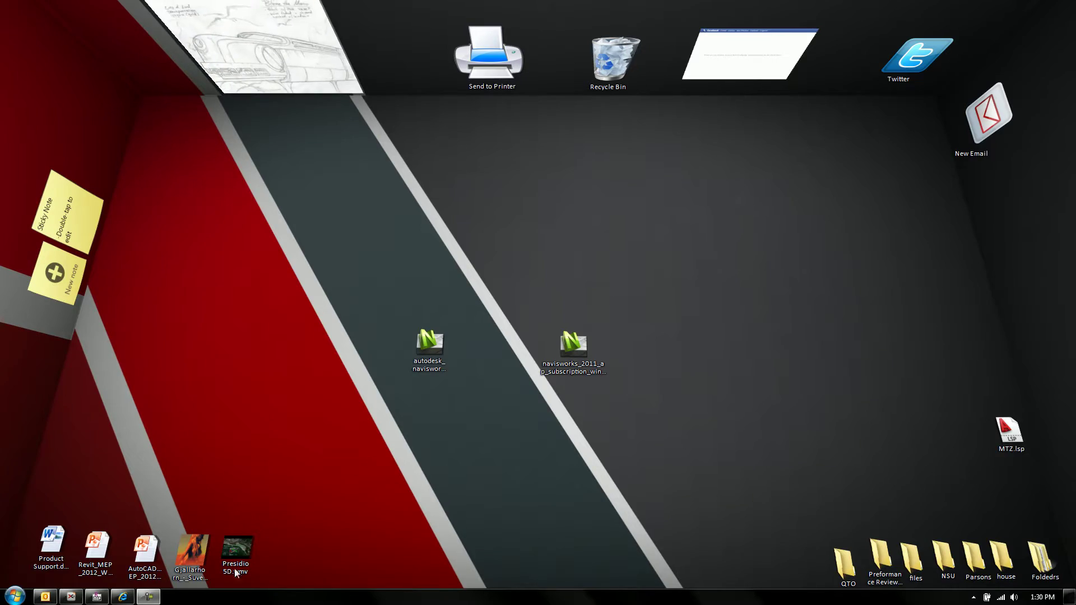
- Launch Navisworks Manage 2011 and, in Revit MEP 2011, open the recent project Autodesk Revit MEP 2010 Imperial - Completed
{"action": "left_click", "coordinate": [97, 597]}
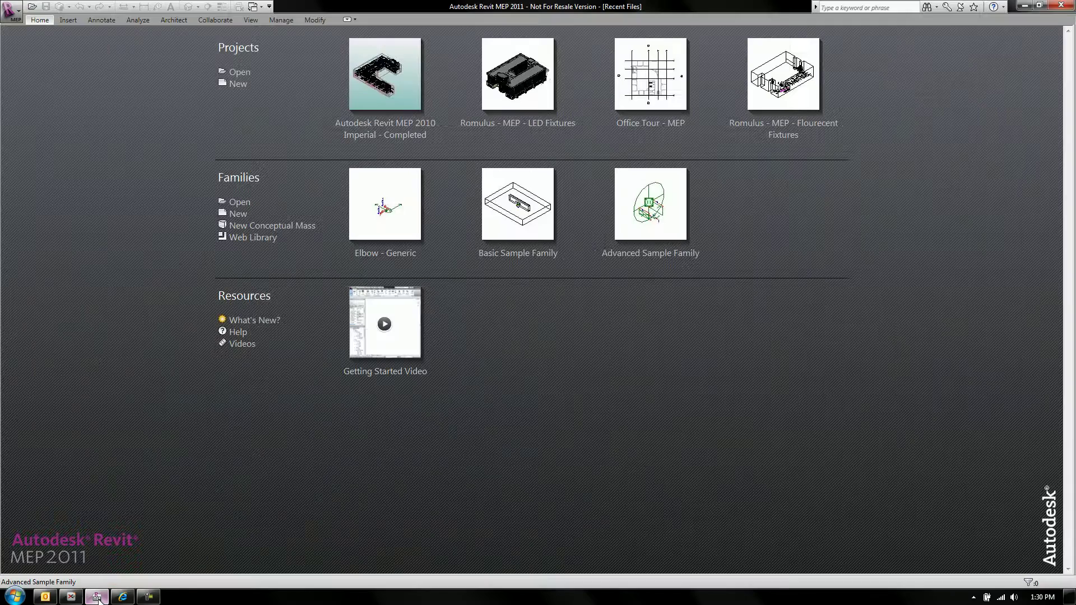
{"action": "mouse_move", "coordinate": [535, 4]}
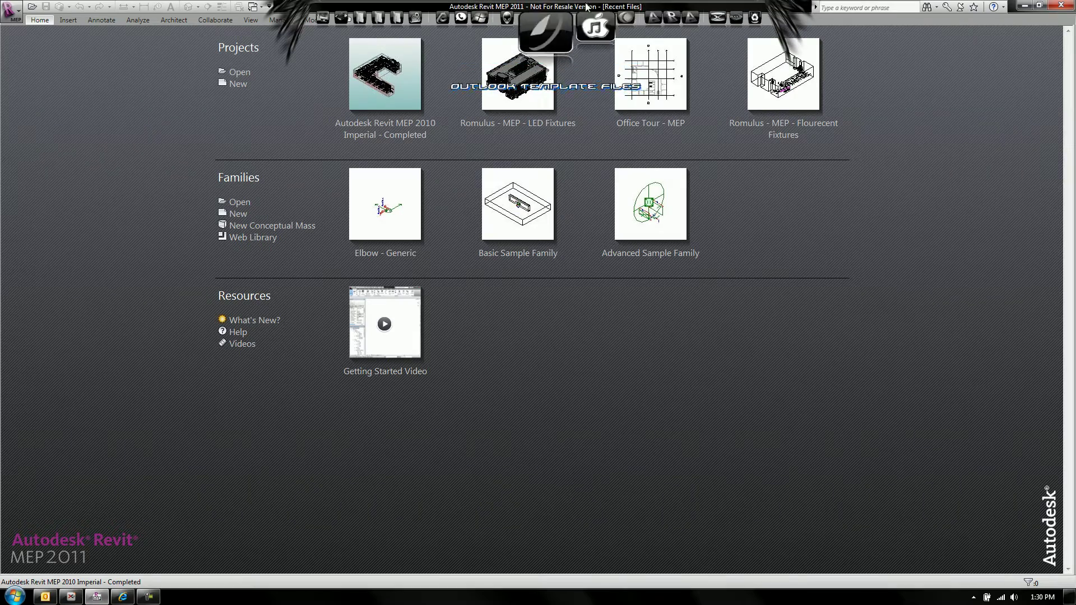
{"action": "left_click", "coordinate": [660, 23]}
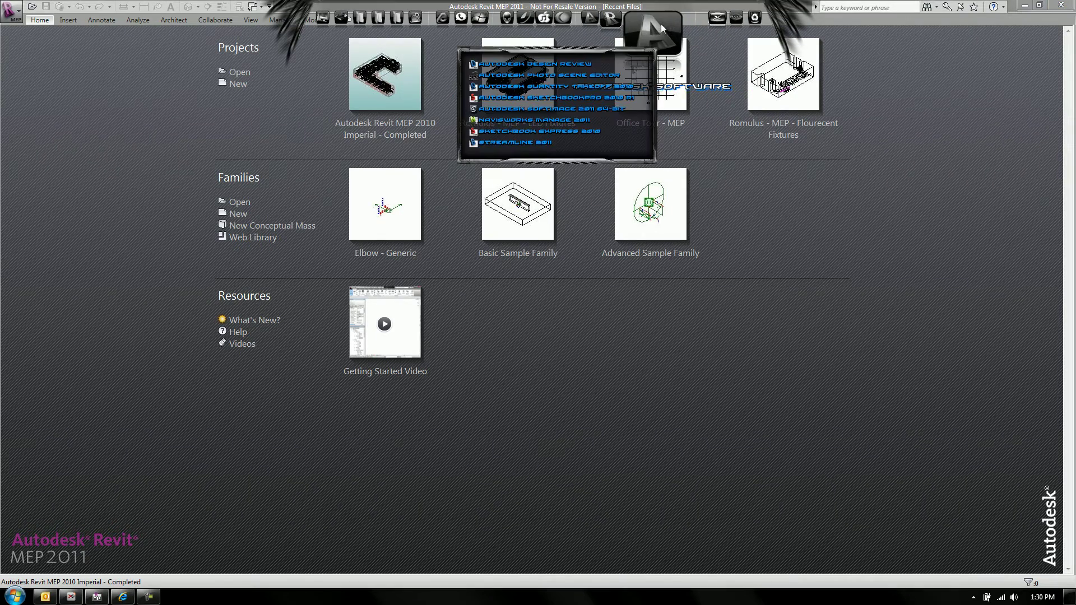
{"action": "left_click", "coordinate": [578, 119]}
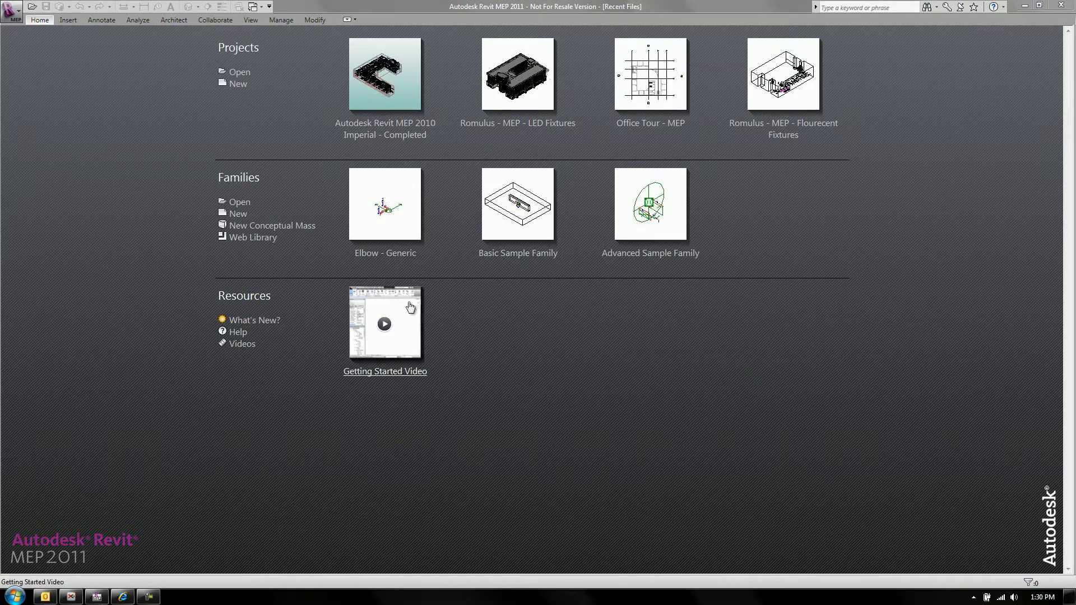
{"action": "left_click", "coordinate": [379, 78]}
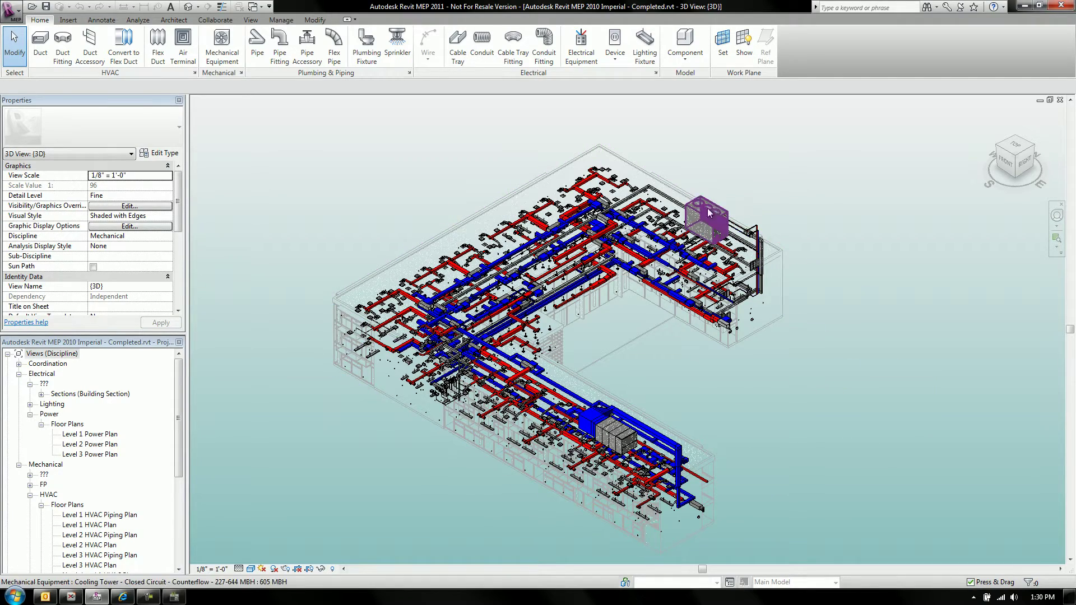
- Select the red rectangular duct feeding the flex duct near the cooling tower and examine its type, dimensions, offset and instance properties
{"action": "left_click", "coordinate": [1055, 237]}
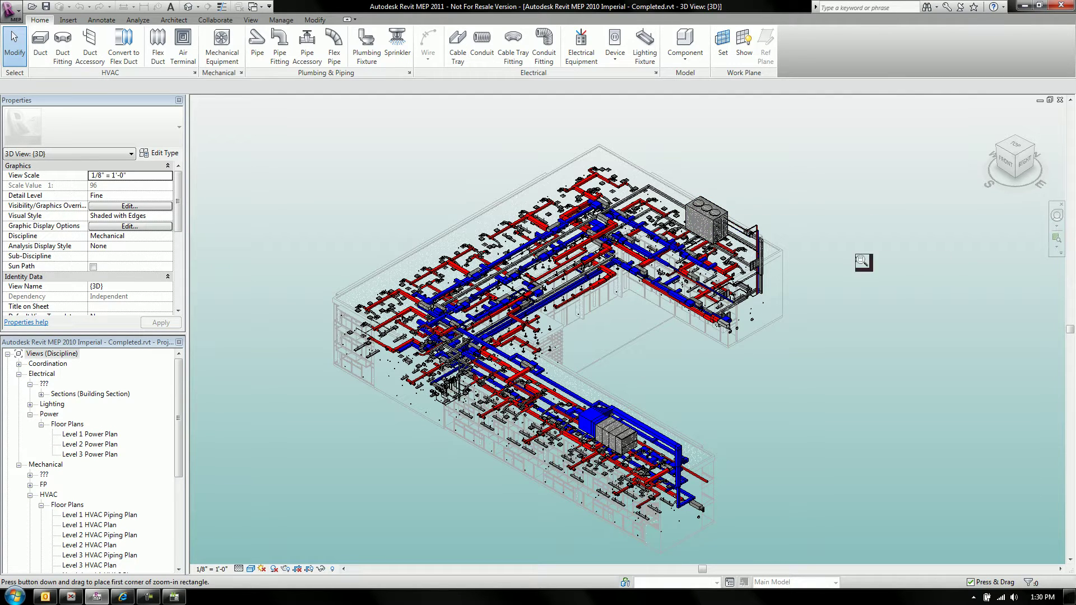
{"action": "left_click_drag", "start_coordinate": [637, 232], "coordinate": [774, 336]}
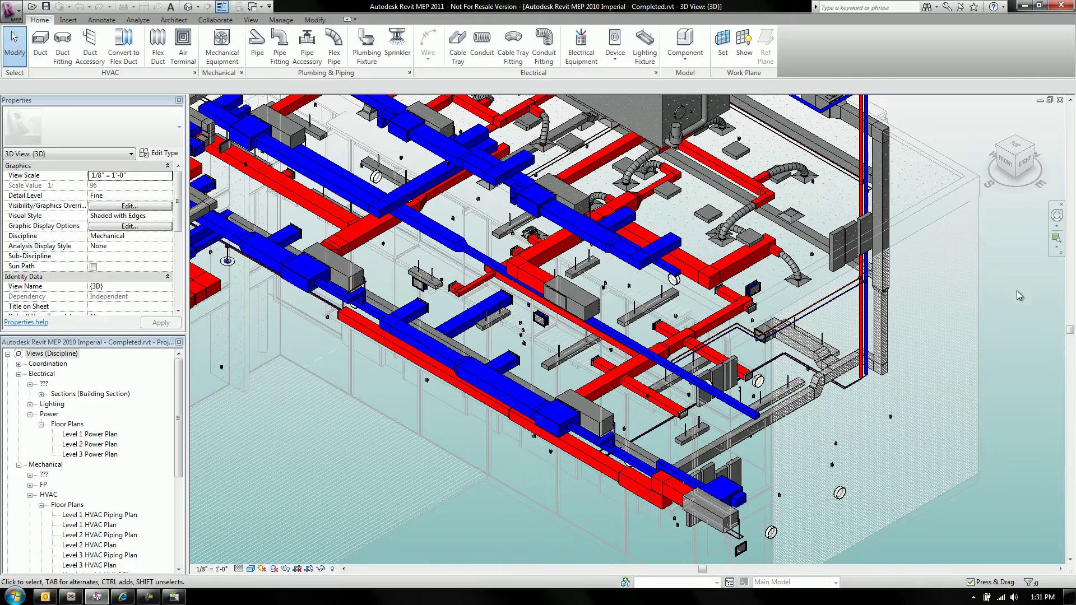
{"action": "left_click", "coordinate": [1056, 241]}
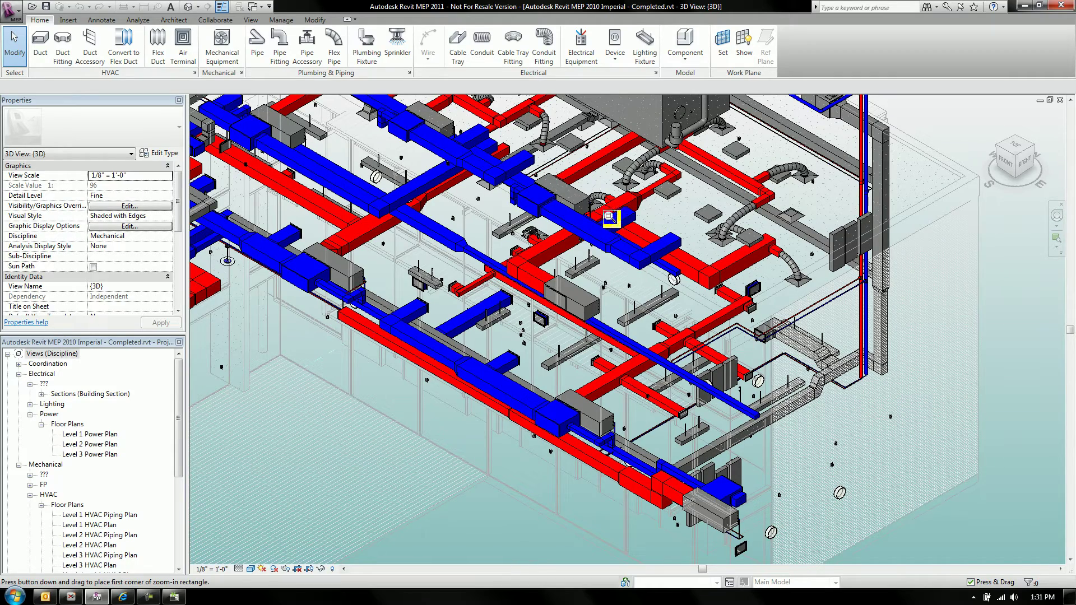
{"action": "left_click_drag", "start_coordinate": [600, 203], "coordinate": [802, 388]}
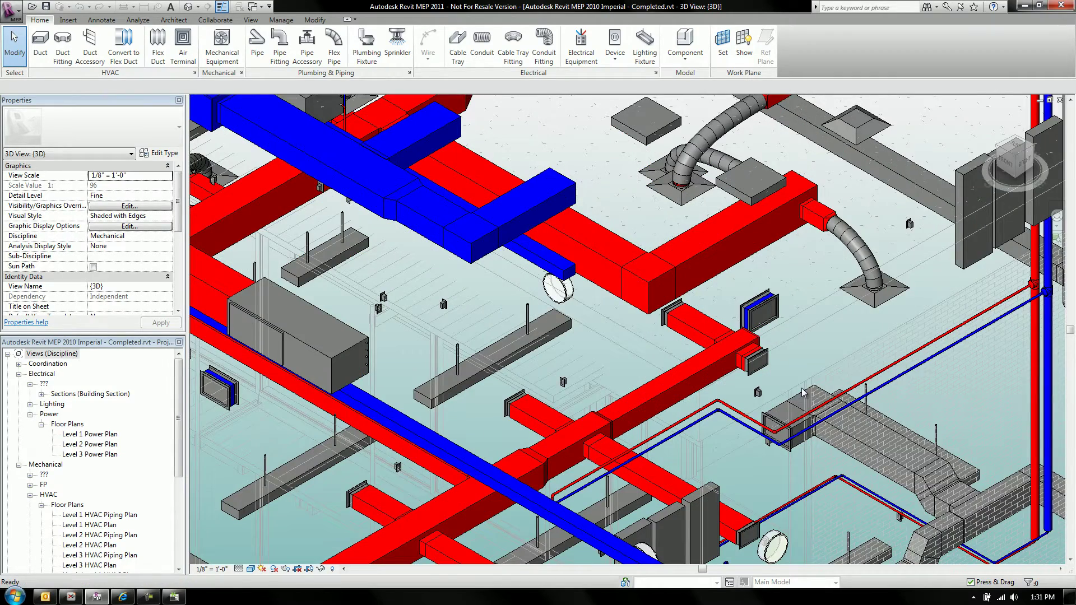
{"action": "middle_click_drag", "start_coordinate": [703, 358], "coordinate": [661, 359]}
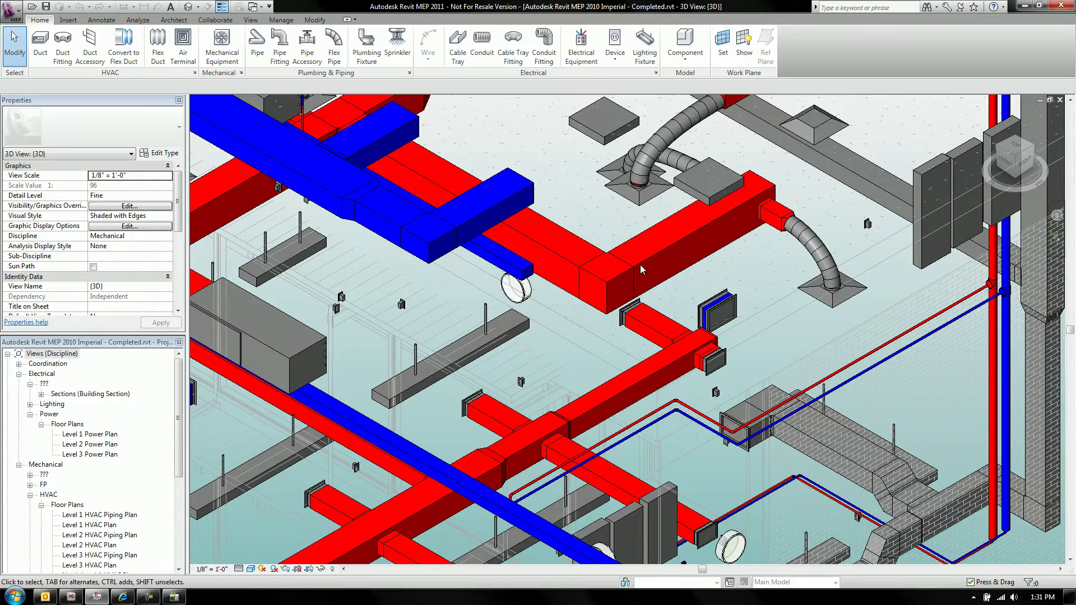
{"action": "left_click", "coordinate": [642, 269]}
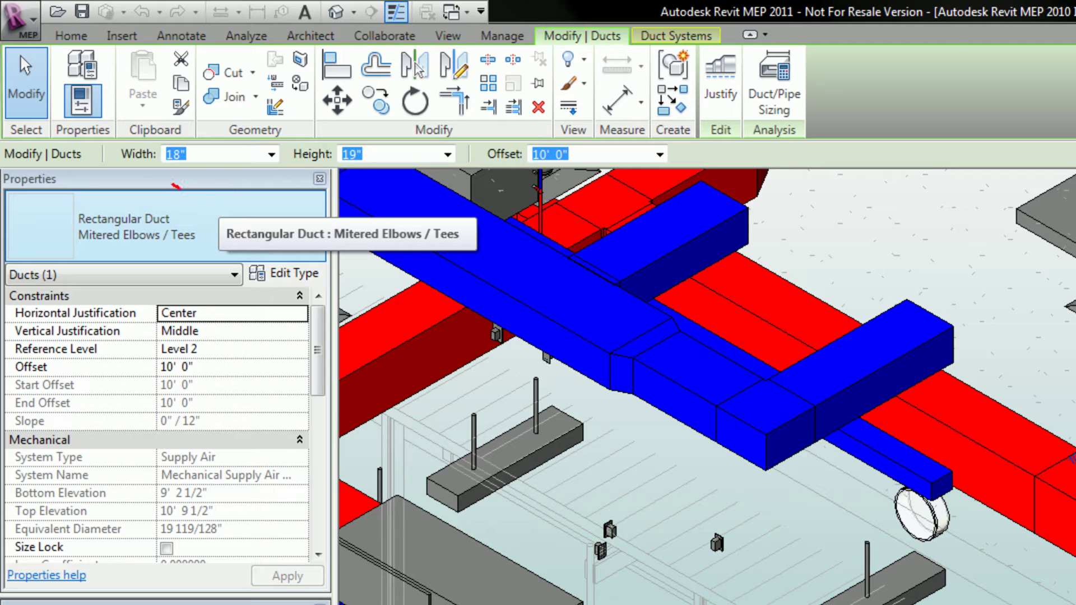
{"action": "mouse_move", "coordinate": [175, 187]}
{"action": "left_mouse_down"}
{"action": "mouse_move", "coordinate": [566, 194]}
{"action": "mouse_move", "coordinate": [724, 172]}
{"action": "mouse_move", "coordinate": [728, 159]}
{"action": "mouse_move", "coordinate": [654, 113]}
{"action": "mouse_move", "coordinate": [289, 97]}
{"action": "mouse_move", "coordinate": [212, 102]}
{"action": "mouse_move", "coordinate": [157, 166]}
{"action": "left_mouse_up"}
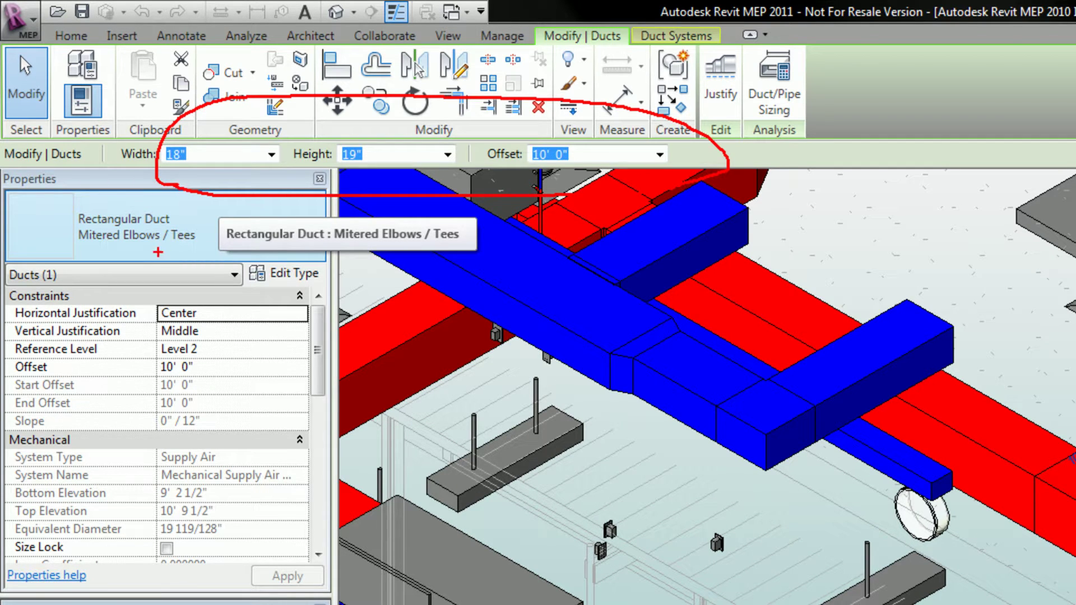
{"action": "mouse_move", "coordinate": [97, 263]}
{"action": "left_mouse_down"}
{"action": "mouse_move", "coordinate": [208, 274]}
{"action": "mouse_move", "coordinate": [263, 209]}
{"action": "mouse_move", "coordinate": [43, 181]}
{"action": "mouse_move", "coordinate": [6, 227]}
{"action": "mouse_move", "coordinate": [124, 268]}
{"action": "left_mouse_up"}
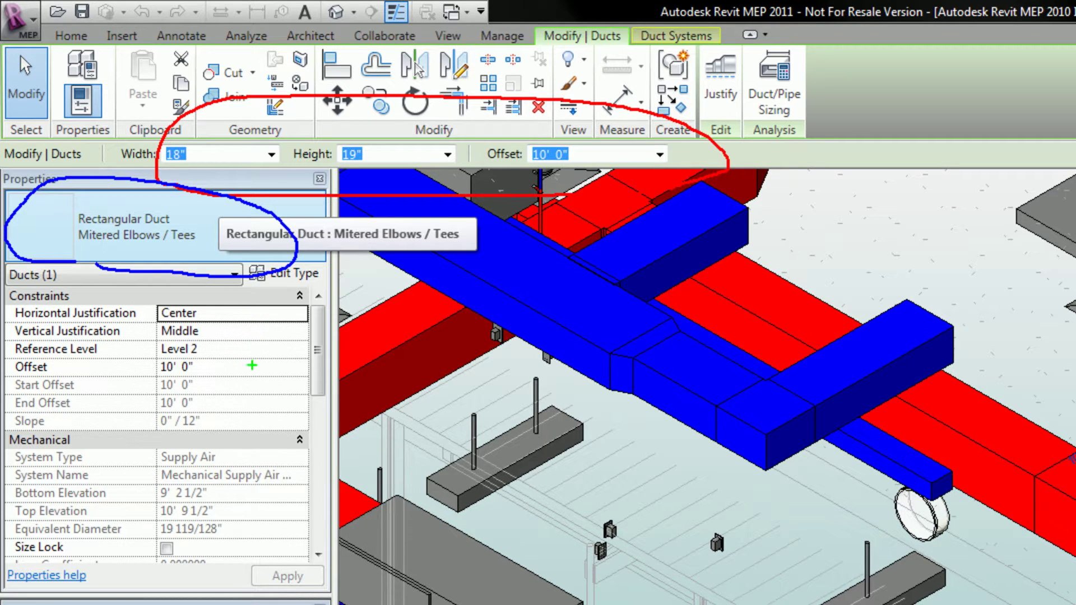
{"action": "mouse_move", "coordinate": [254, 363]}
{"action": "left_mouse_down"}
{"action": "mouse_move", "coordinate": [245, 327]}
{"action": "mouse_move", "coordinate": [216, 296]}
{"action": "mouse_move", "coordinate": [153, 282]}
{"action": "mouse_move", "coordinate": [130, 300]}
{"action": "mouse_move", "coordinate": [111, 347]}
{"action": "mouse_move", "coordinate": [118, 482]}
{"action": "mouse_move", "coordinate": [144, 545]}
{"action": "mouse_move", "coordinate": [195, 575]}
{"action": "mouse_move", "coordinate": [238, 562]}
{"action": "mouse_move", "coordinate": [270, 524]}
{"action": "mouse_move", "coordinate": [292, 442]}
{"action": "mouse_move", "coordinate": [282, 373]}
{"action": "mouse_move", "coordinate": [253, 331]}
{"action": "left_mouse_up"}
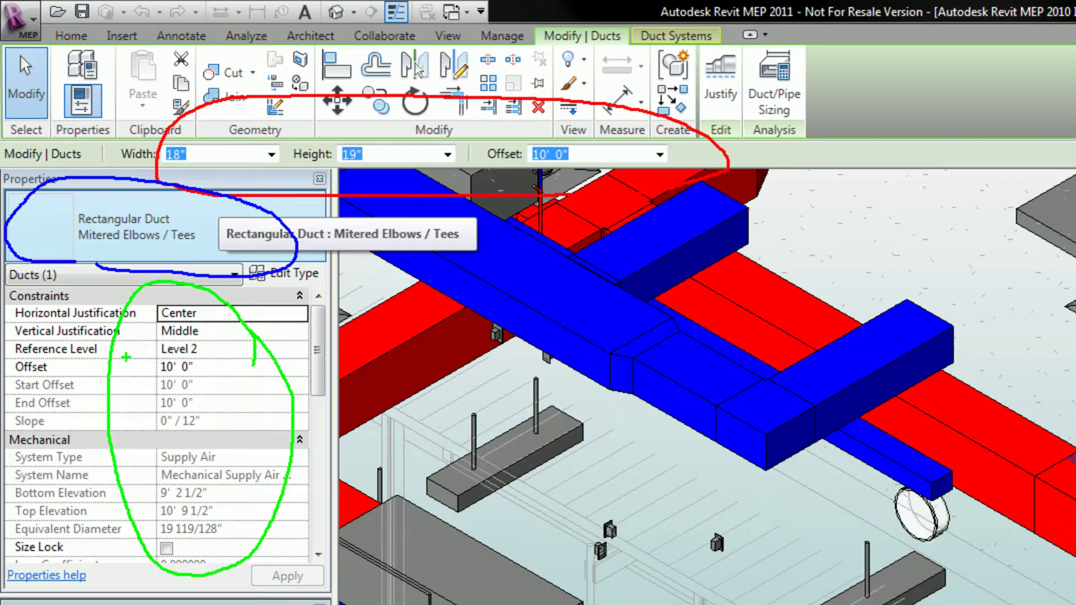
{"action": "key", "text": "Escape"}
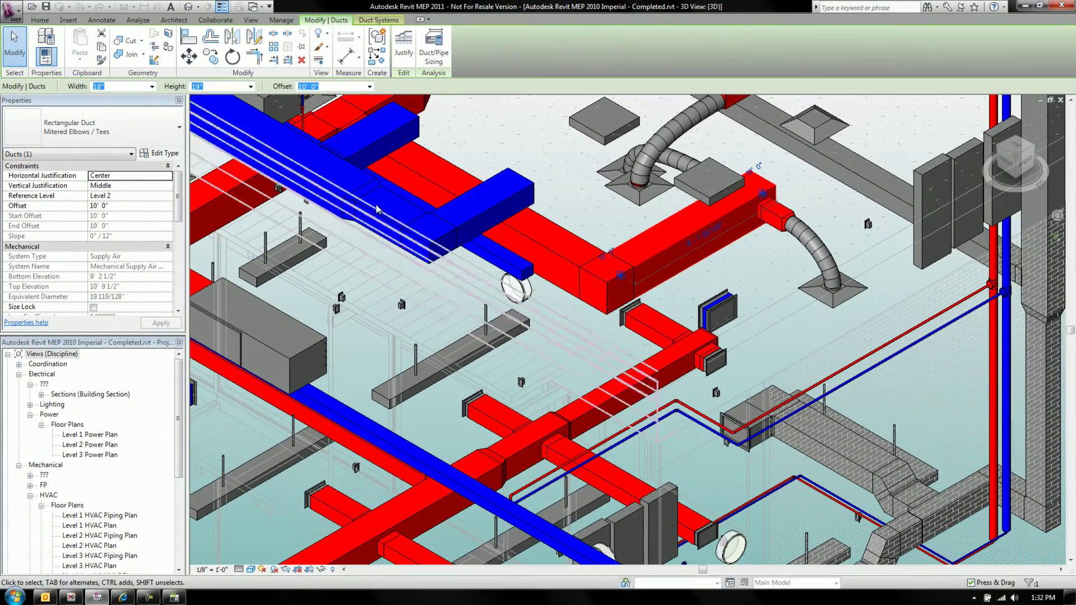
- Start a DWF/DWFx export of the current 3D view
{"action": "left_click", "coordinate": [15, 17]}
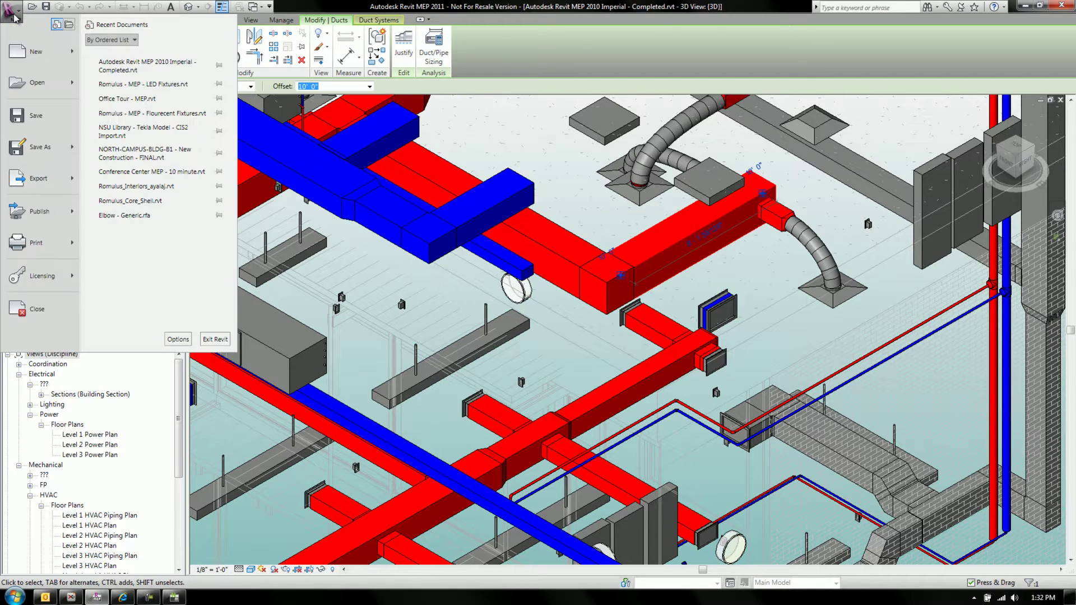
{"action": "left_click", "coordinate": [39, 179]}
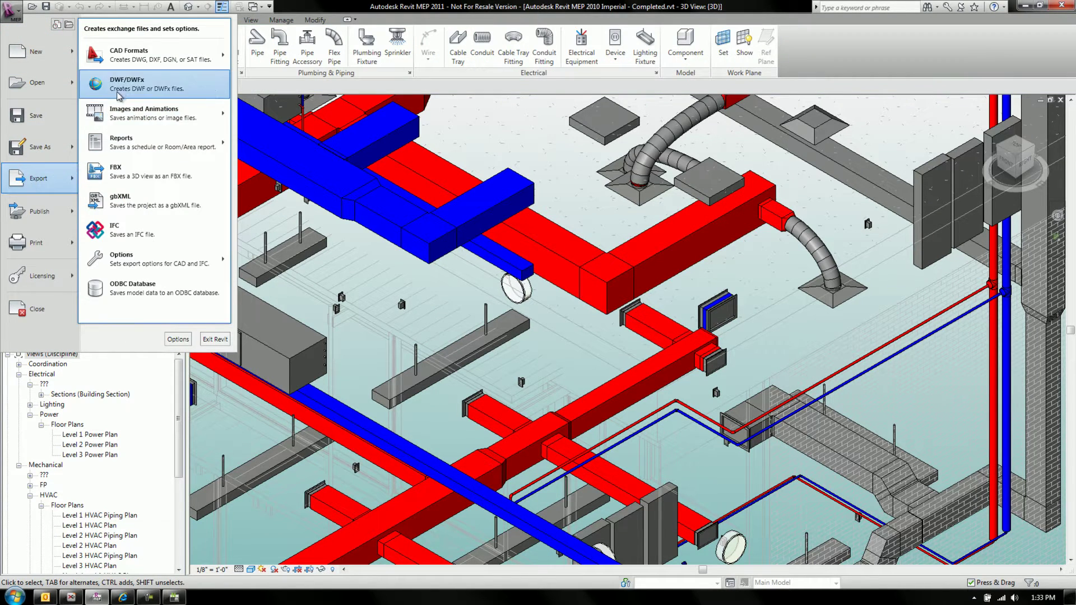
{"action": "left_click", "coordinate": [144, 84]}
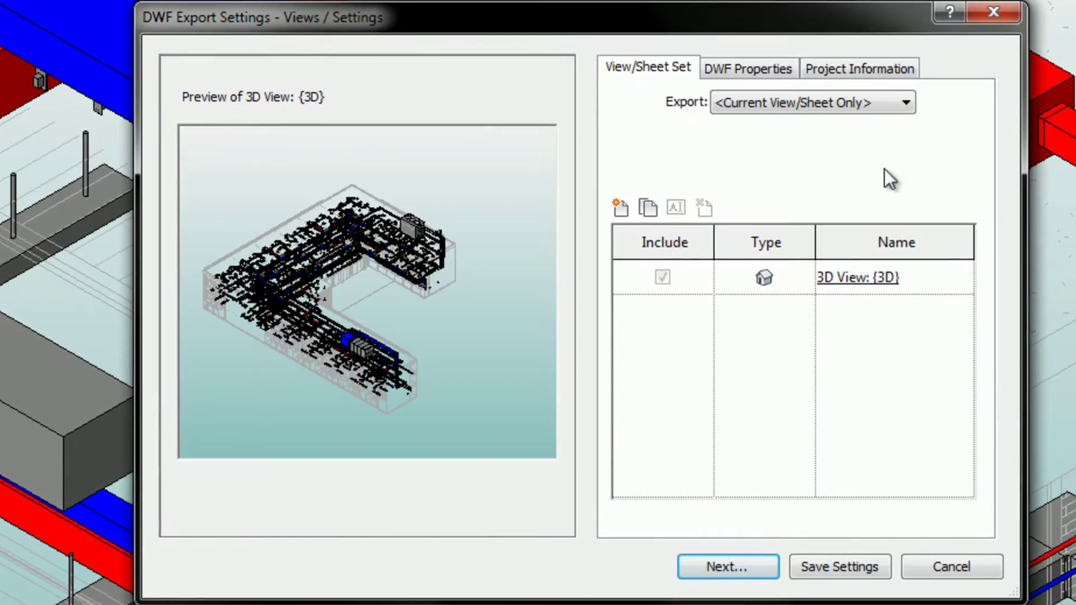
- Review the export's view/sheet set options, DWF properties and project information
{"action": "left_click", "coordinate": [890, 109]}
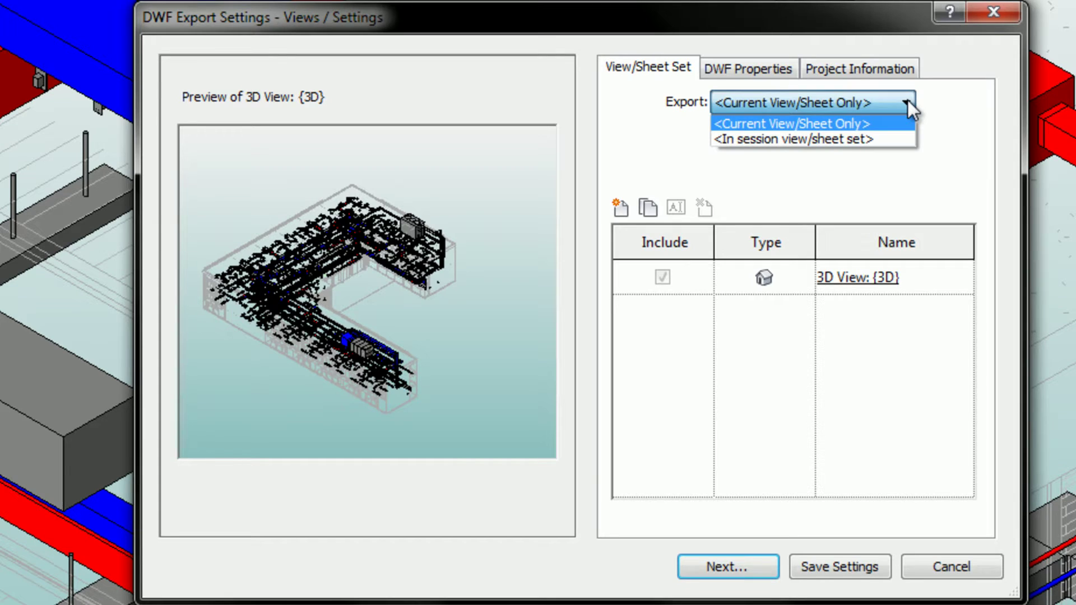
{"action": "left_click", "coordinate": [911, 106]}
{"action": "left_click", "coordinate": [752, 67]}
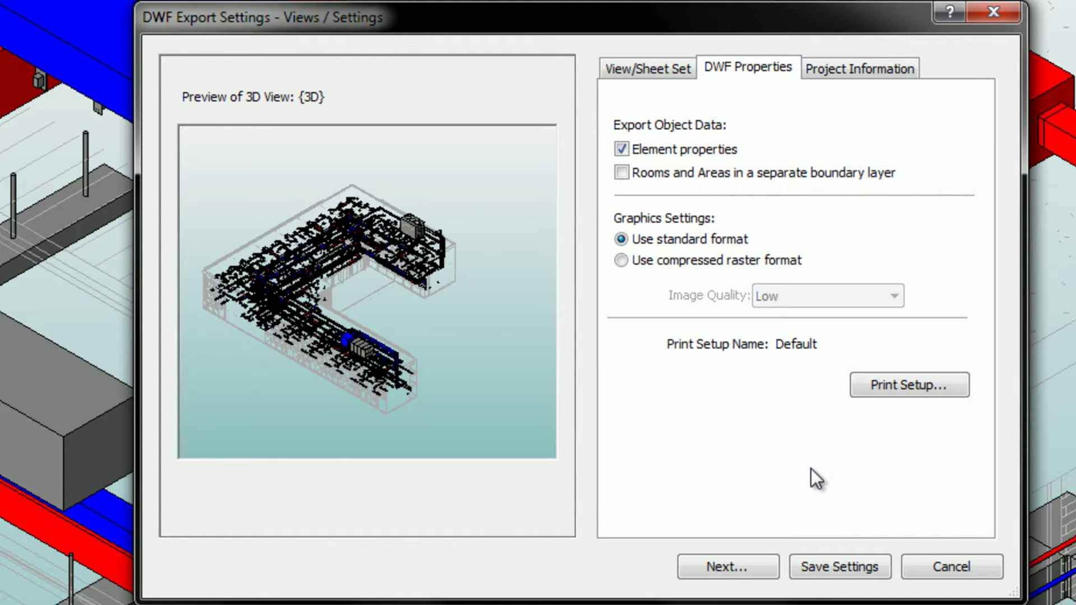
{"action": "left_click", "coordinate": [854, 68]}
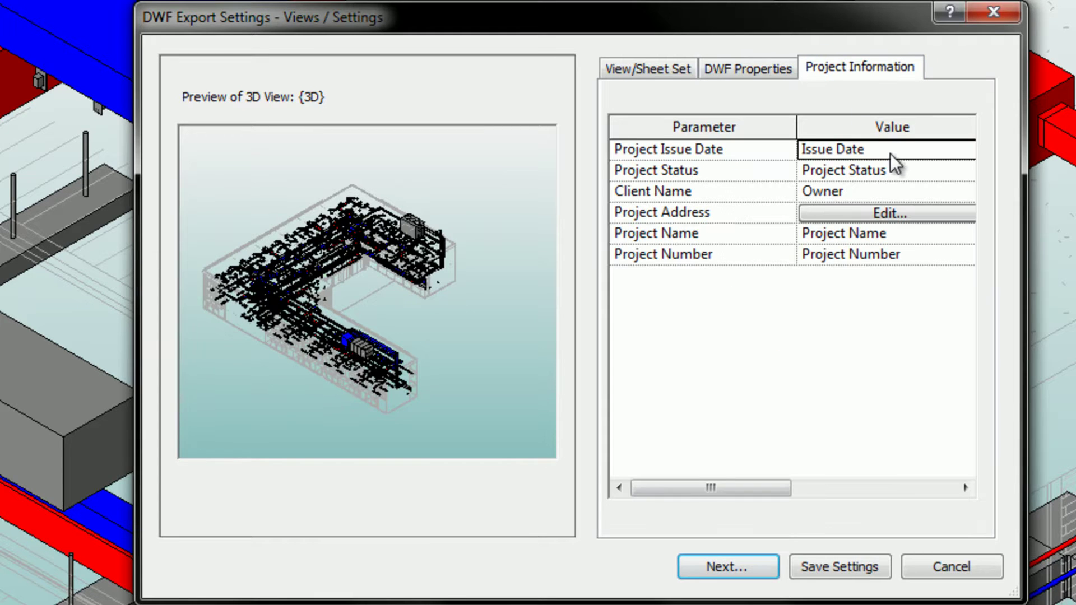
{"action": "left_click", "coordinate": [669, 66]}
- Proceed to saving the export, choose the Desktop folder, name the file Commercial Building and set the file type to DWF (*.dwf)
{"action": "left_click", "coordinate": [733, 569]}
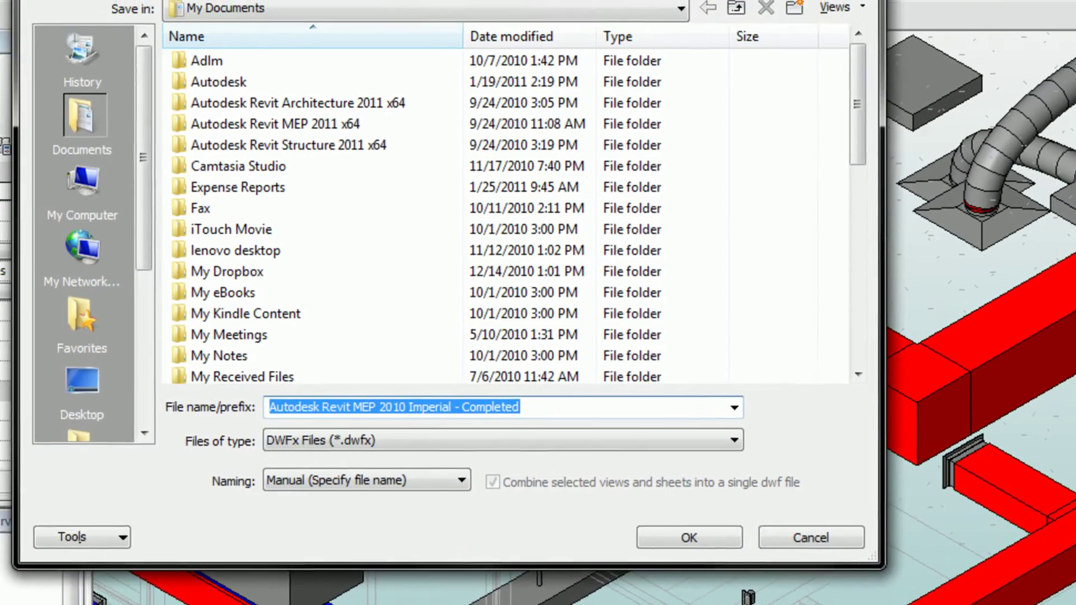
{"action": "left_click", "coordinate": [90, 387]}
{"action": "triple_click", "coordinate": [422, 406]}
{"action": "type", "text": "Commercial Building"}
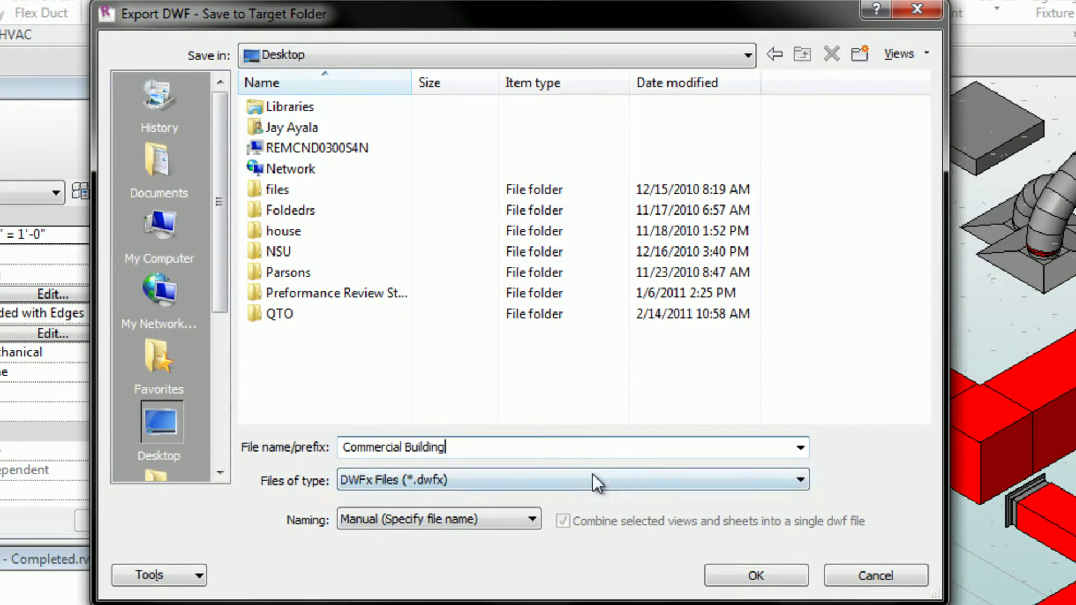
{"action": "left_click", "coordinate": [593, 479]}
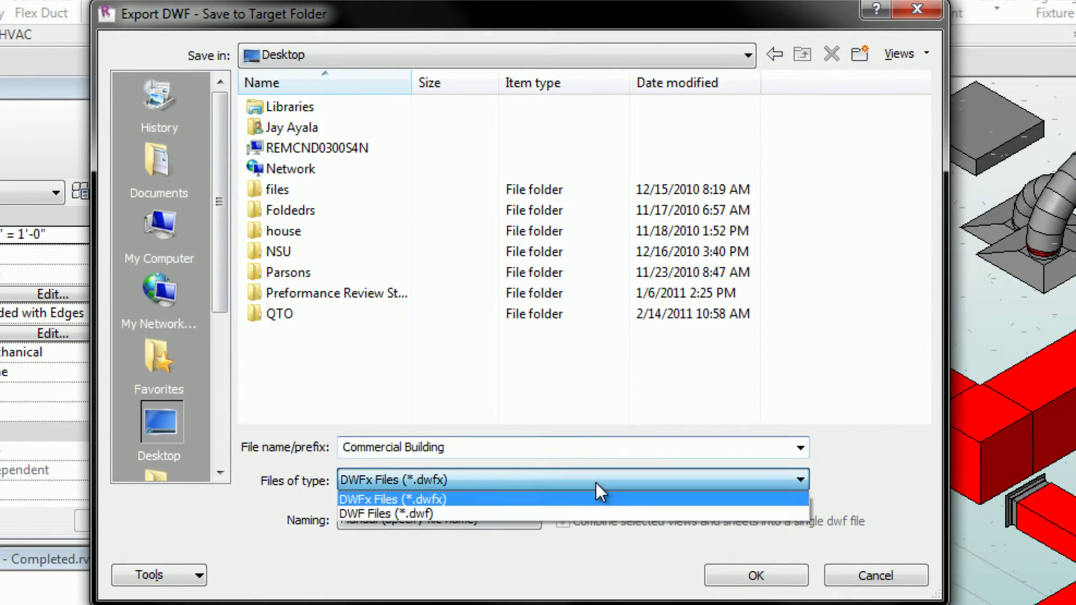
{"action": "left_click", "coordinate": [540, 511]}
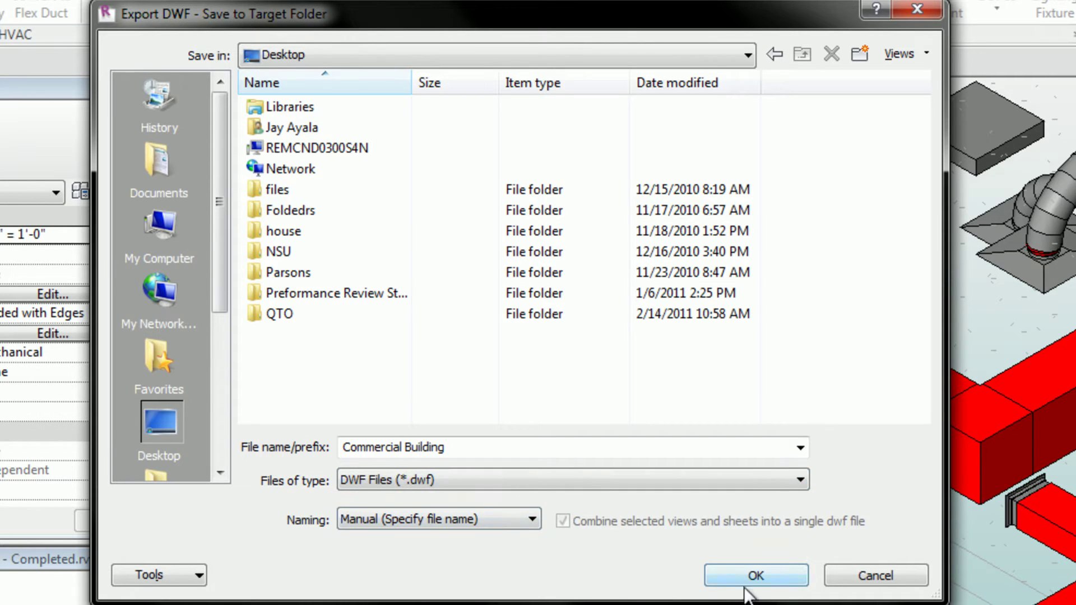
- Try the Automatic - Long and Automatic - Short naming options, ending on Manual (Specify file name)
{"action": "left_click", "coordinate": [493, 516]}
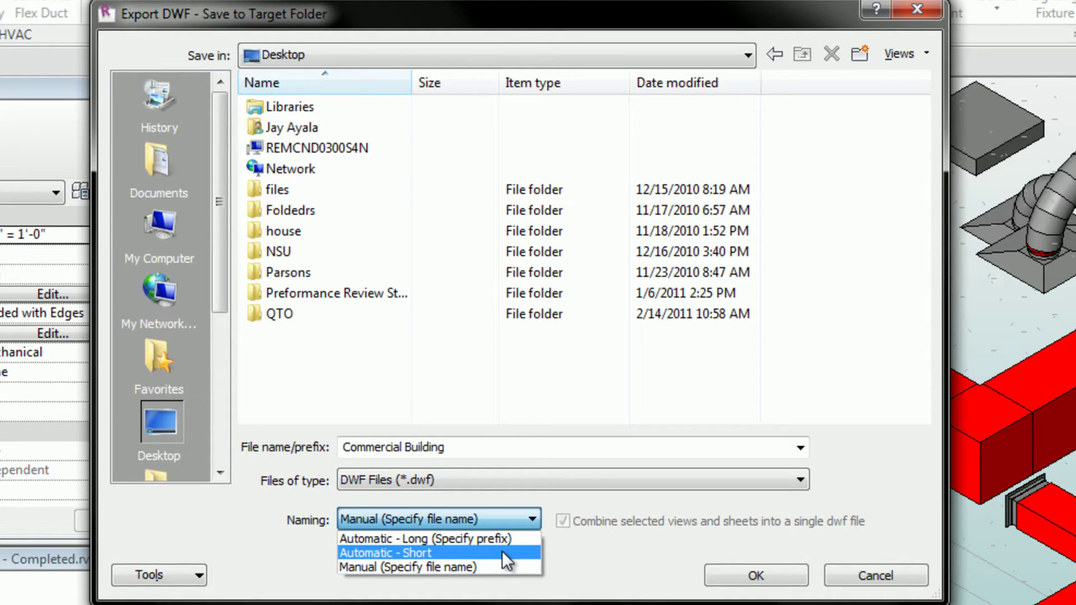
{"action": "left_click", "coordinate": [503, 538]}
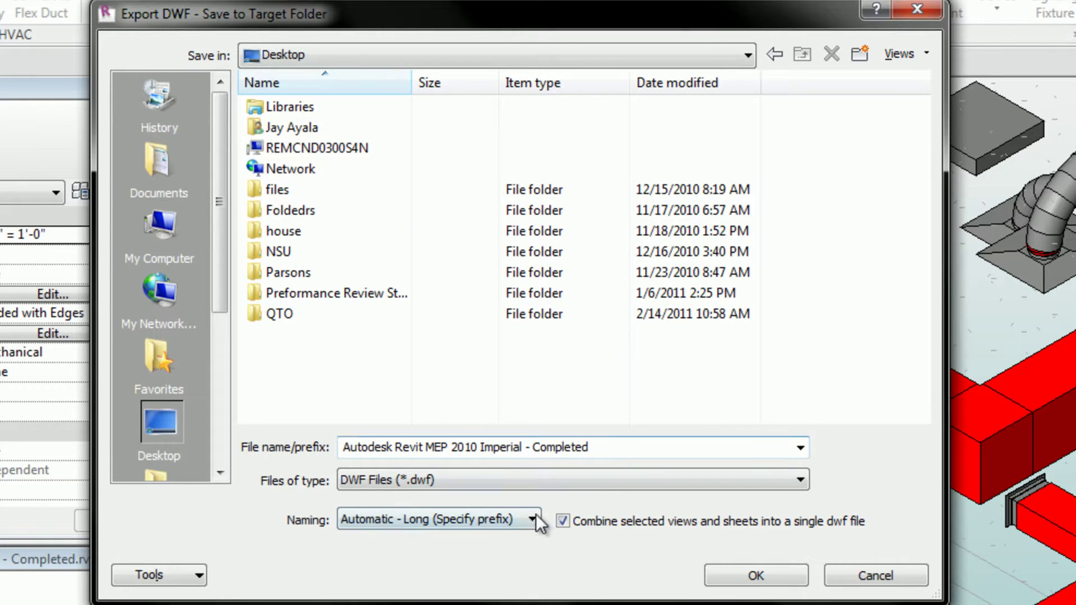
{"action": "left_click", "coordinate": [535, 519]}
{"action": "left_click", "coordinate": [493, 551]}
{"action": "left_click", "coordinate": [503, 526]}
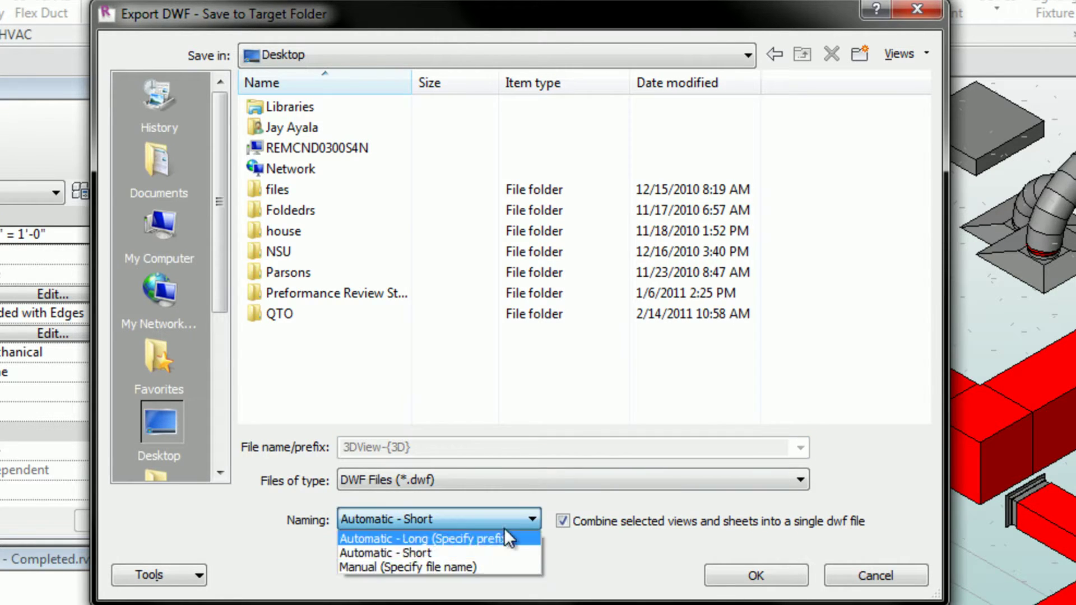
{"action": "left_click", "coordinate": [495, 566]}
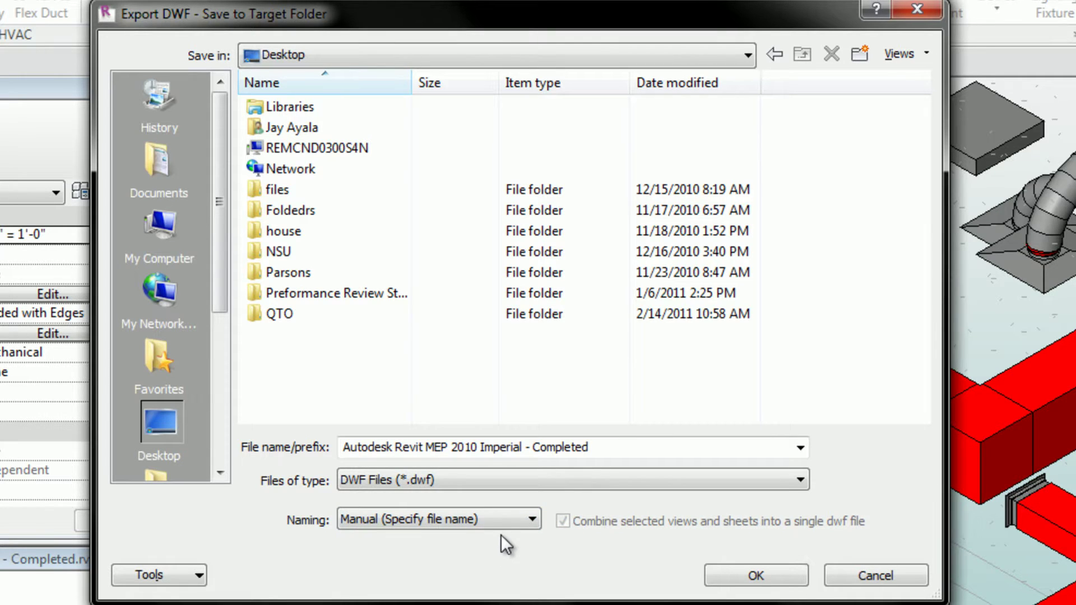
- Set the file name to Commercial Building and export the DWF file
{"action": "double_click", "coordinate": [622, 447]}
{"action": "left_click_drag", "start_coordinate": [629, 444], "coordinate": [306, 461]}
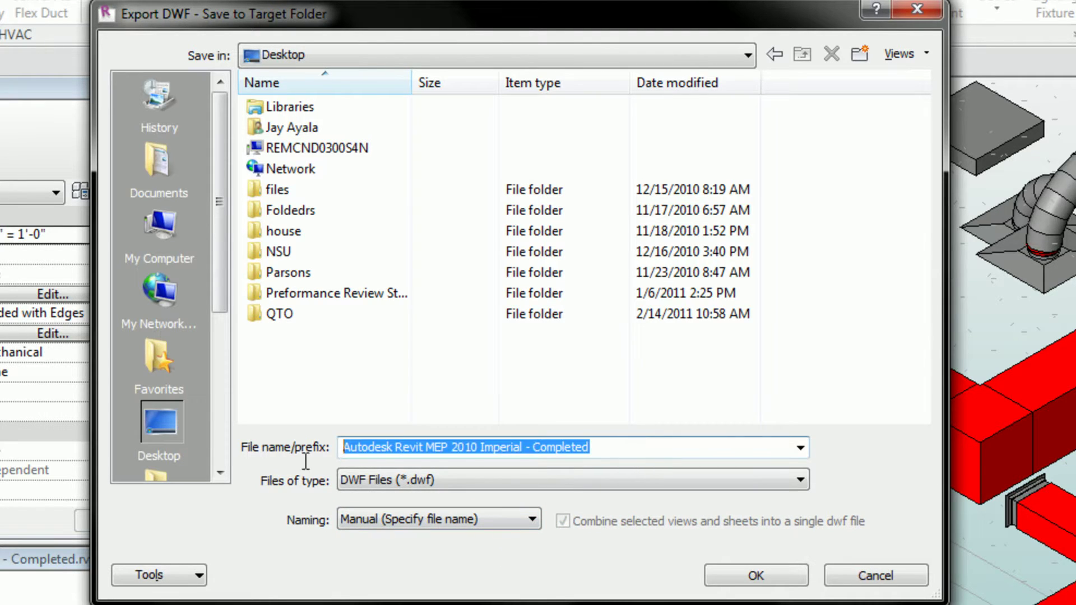
{"action": "type", "text": "Commercial Building"}
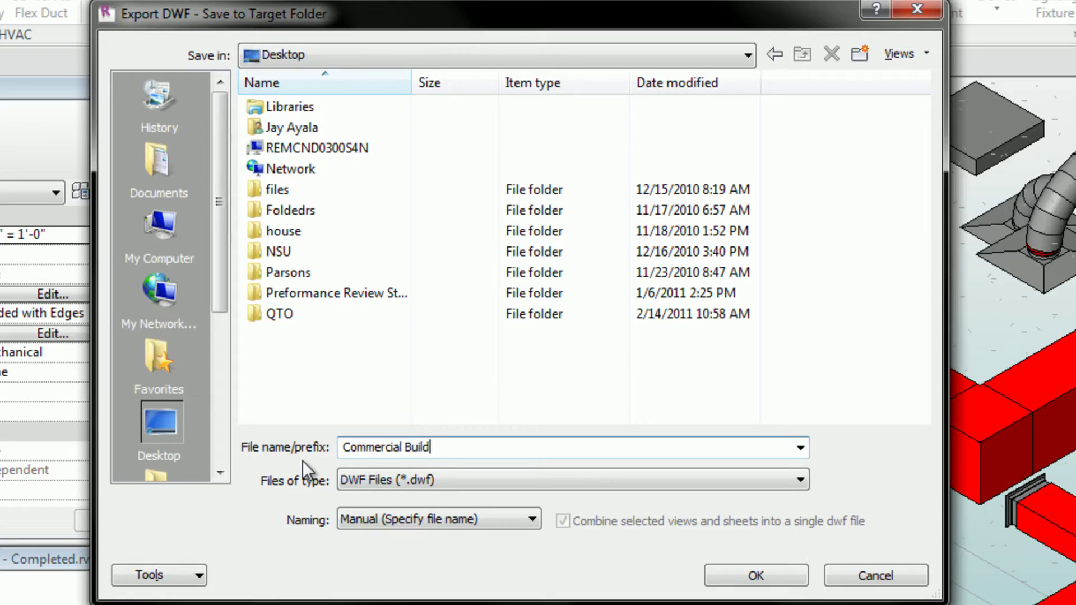
{"action": "left_click", "coordinate": [723, 575]}
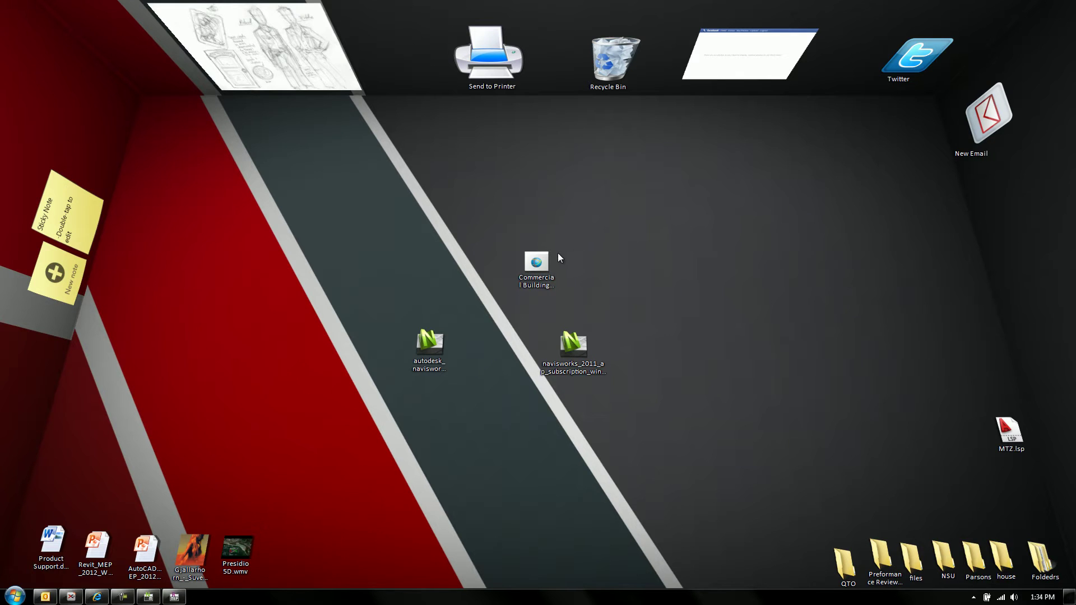
- Open the exported Commercial Building file from the desktop in Autodesk Design Review and display its model tree
{"action": "double_click", "coordinate": [545, 263]}
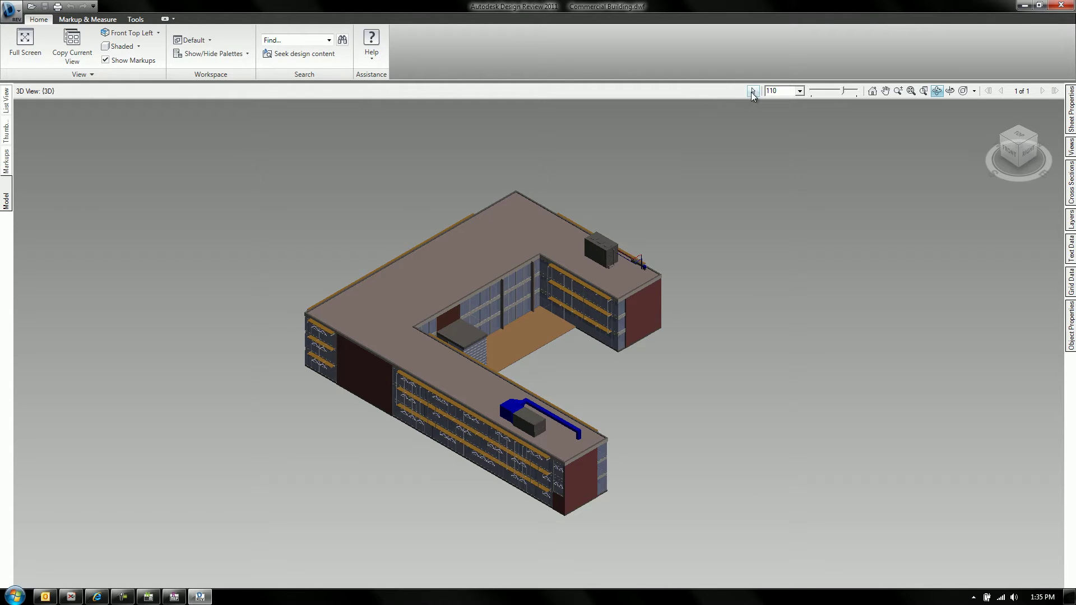
{"action": "left_click", "coordinate": [753, 90]}
{"action": "left_click", "coordinate": [7, 133]}
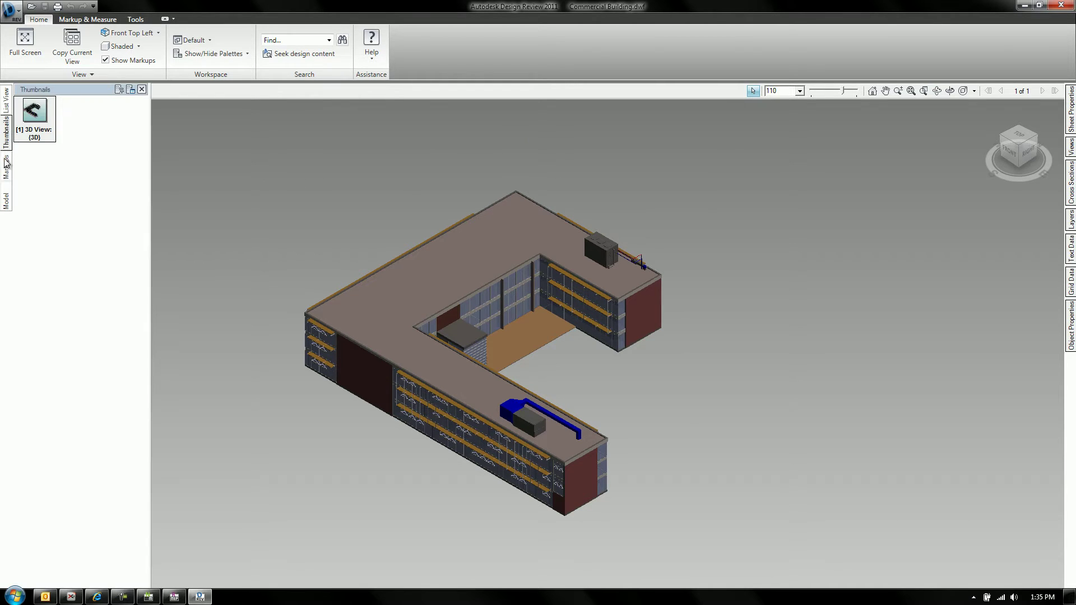
{"action": "left_click", "coordinate": [6, 200]}
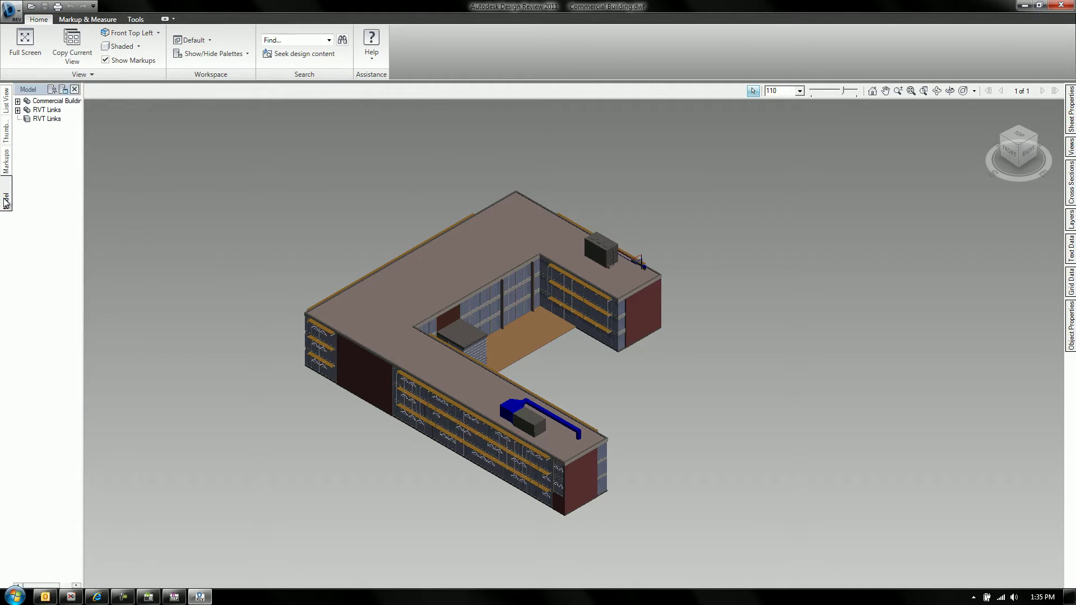
- Hide the RVT Links group of the model so only the MEP elements are displayed
{"action": "left_click", "coordinate": [18, 110]}
{"action": "left_click", "coordinate": [47, 110]}
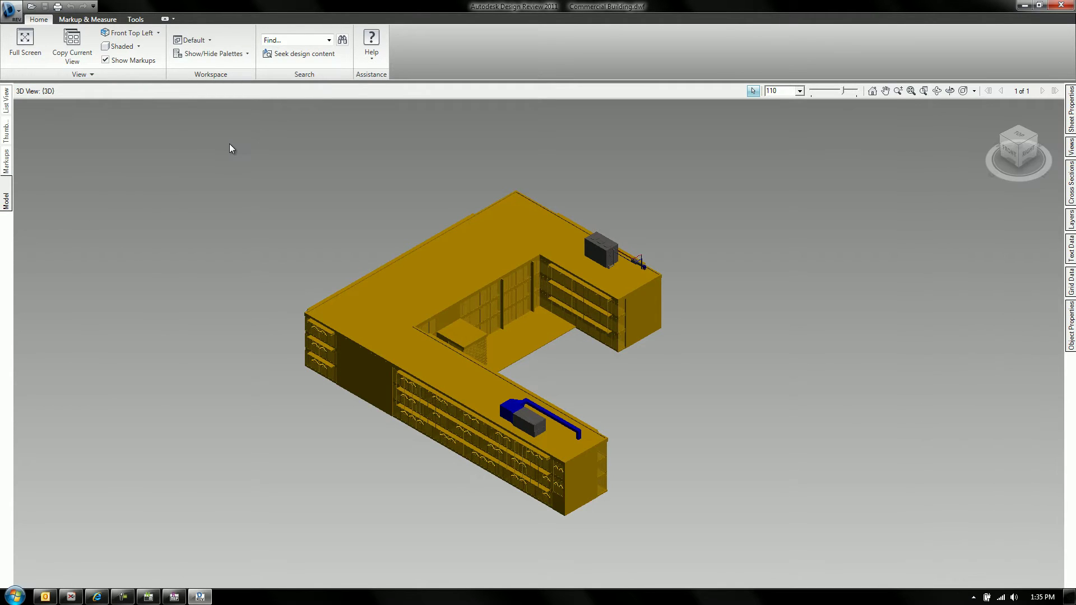
{"action": "right_click", "coordinate": [230, 145]}
{"action": "left_click", "coordinate": [267, 186]}
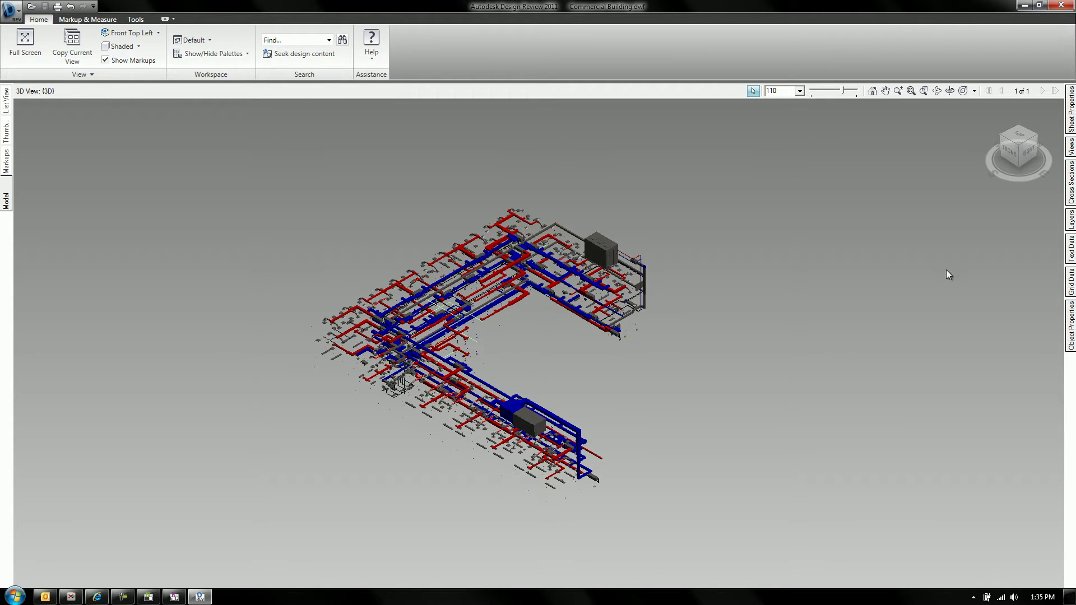
- Zoom in on the ductwork near the large rooftop unit and show the short red branch duct's object properties in a docked palette
{"action": "left_click", "coordinate": [924, 91]}
{"action": "left_click_drag", "start_coordinate": [564, 263], "coordinate": [656, 326]}
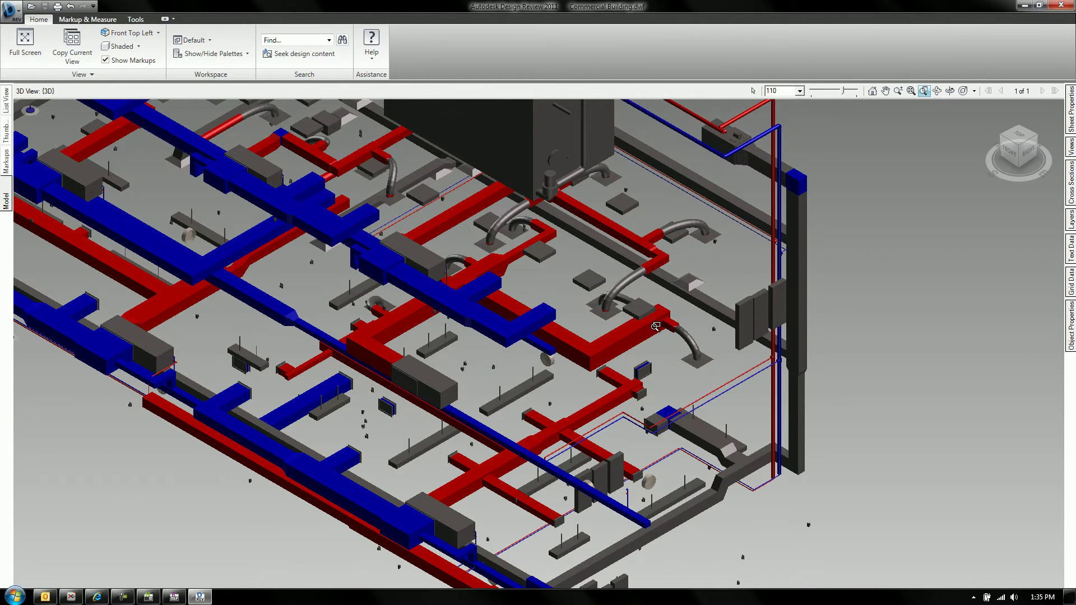
{"action": "left_click_drag", "start_coordinate": [478, 158], "coordinate": [710, 299]}
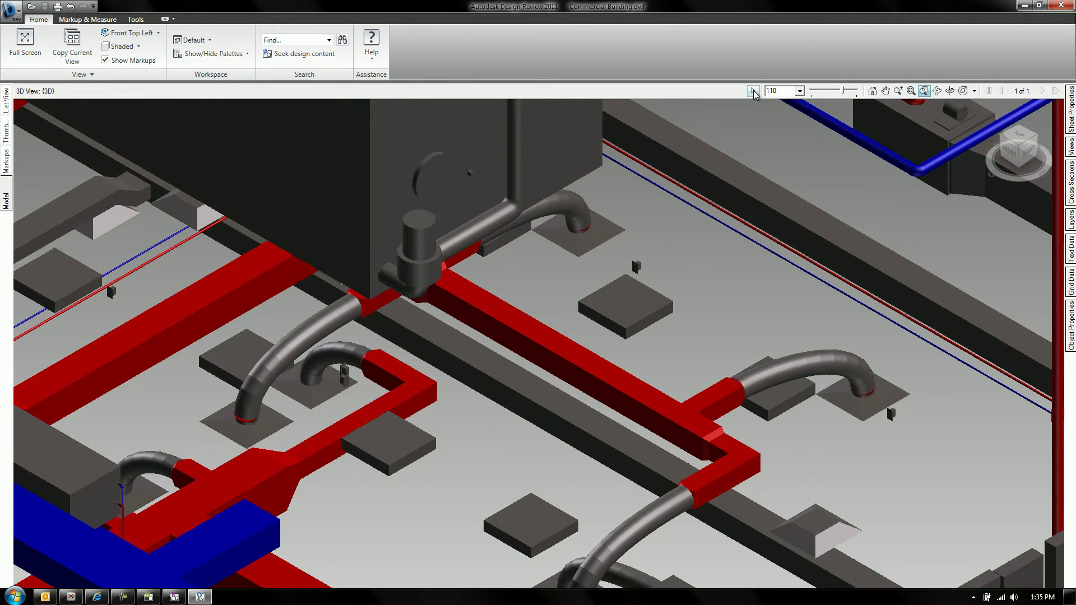
{"action": "left_click", "coordinate": [753, 90]}
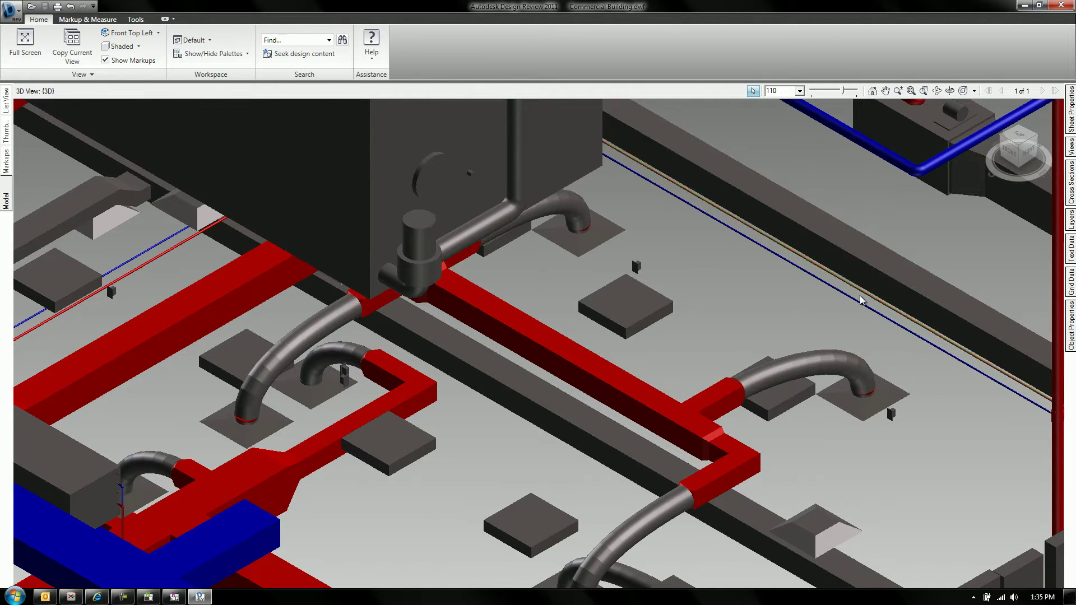
{"action": "left_click", "coordinate": [1072, 318]}
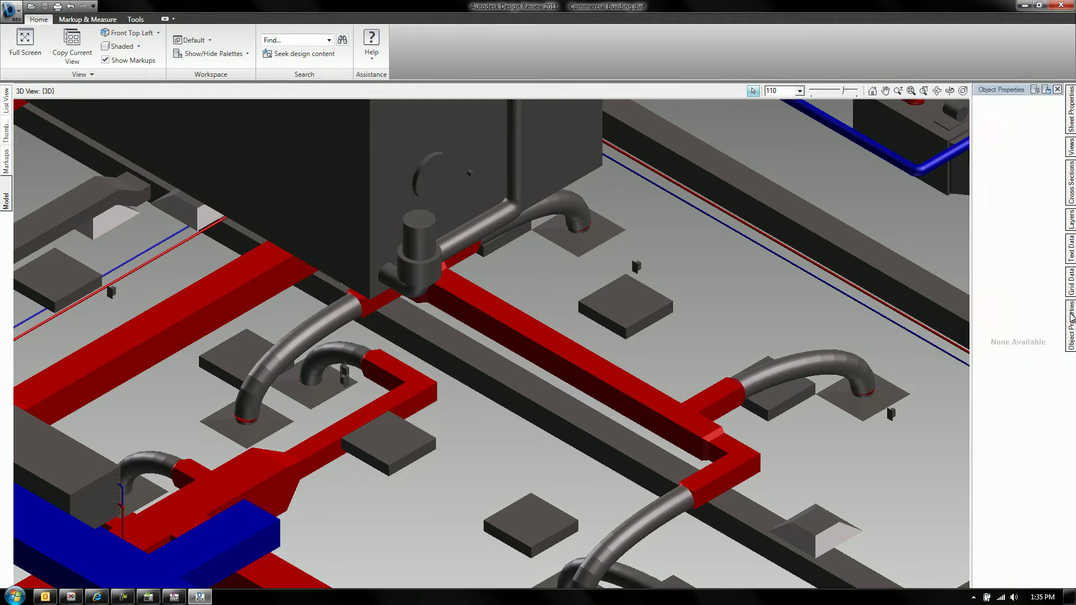
{"action": "left_click", "coordinate": [1046, 90]}
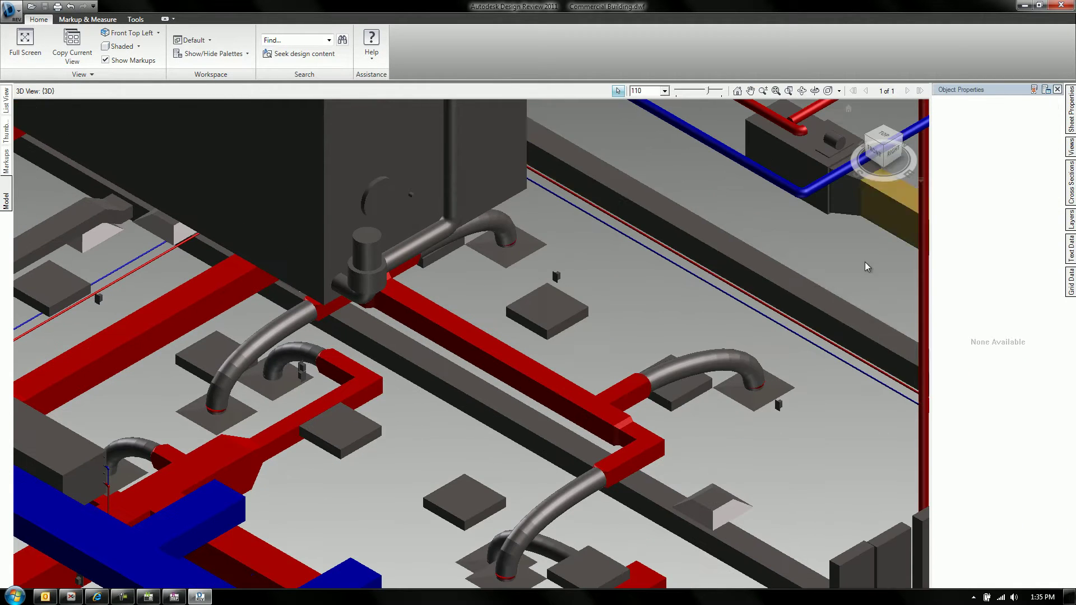
{"action": "left_click", "coordinate": [623, 387]}
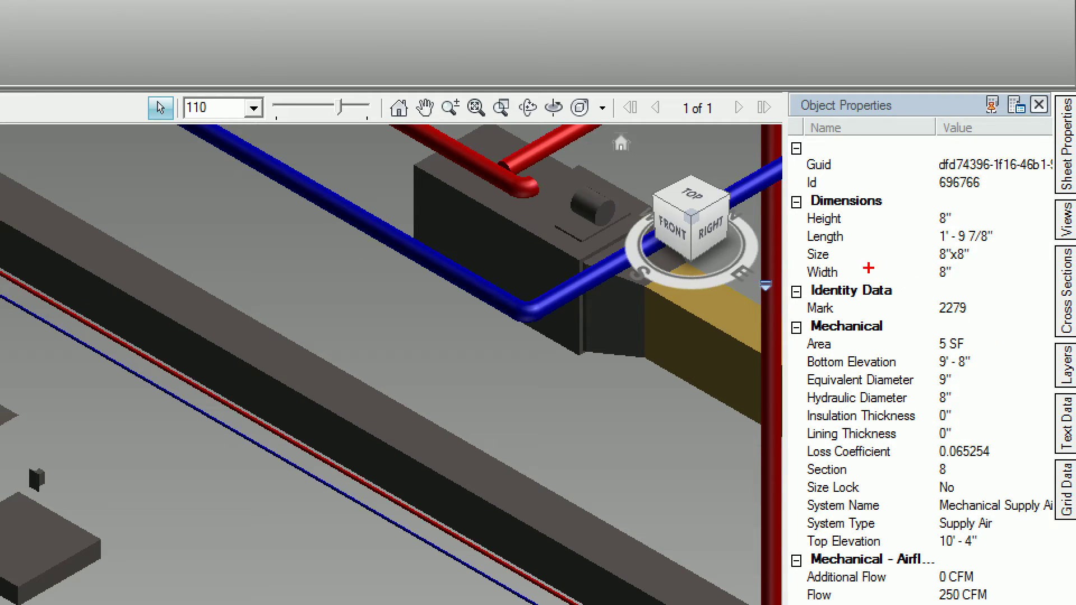
- Review the selected duct's size, bottom elevation and system type, and clear the selection
{"action": "left_click_drag", "start_coordinate": [810, 260], "coordinate": [978, 262]}
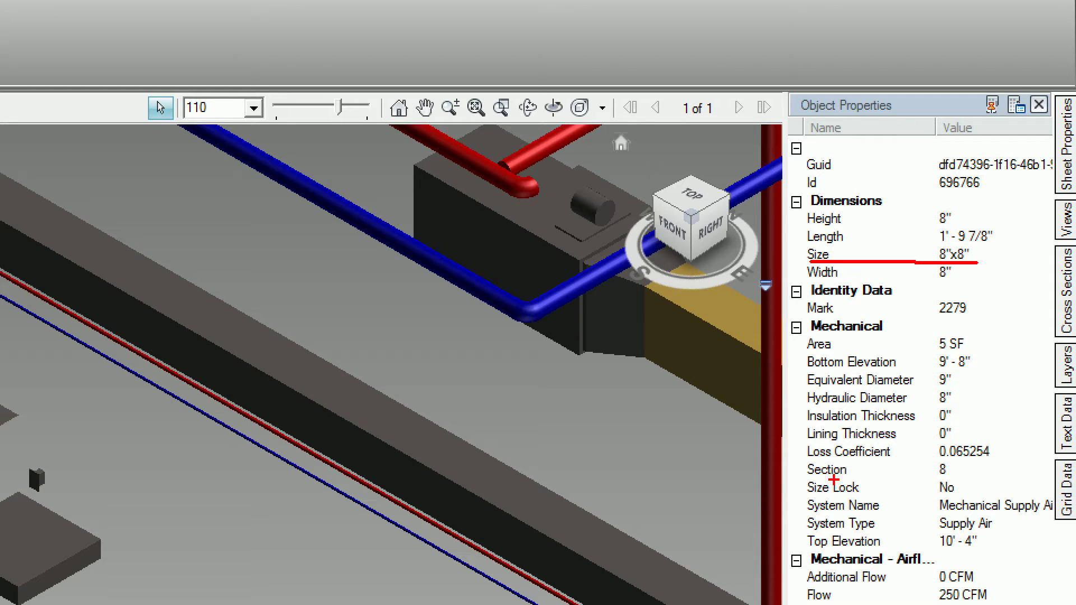
{"action": "left_click_drag", "start_coordinate": [800, 371], "coordinate": [984, 370]}
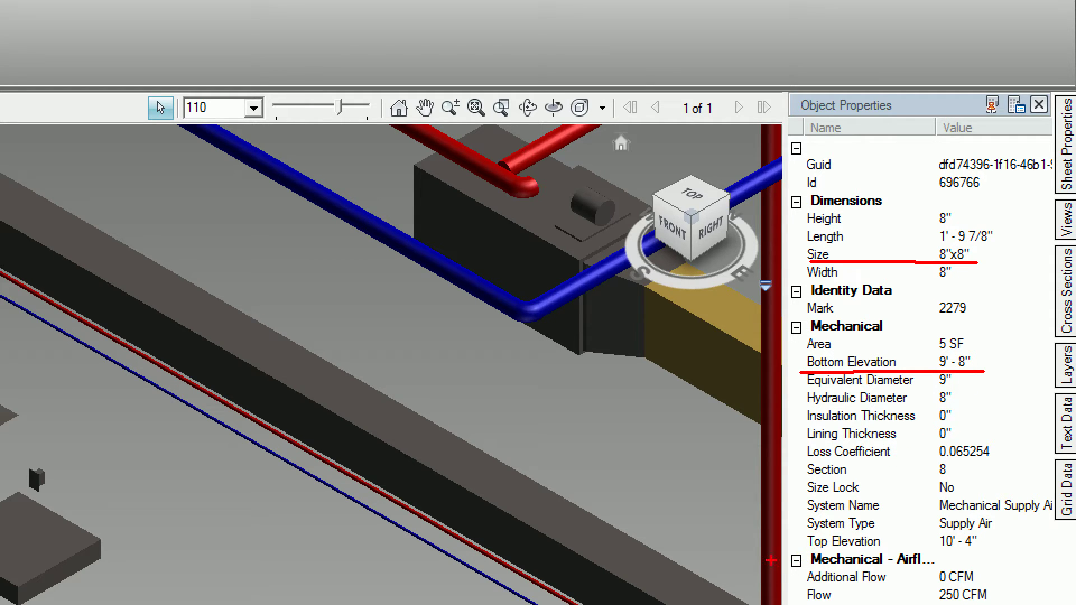
{"action": "left_click_drag", "start_coordinate": [802, 536], "coordinate": [999, 533]}
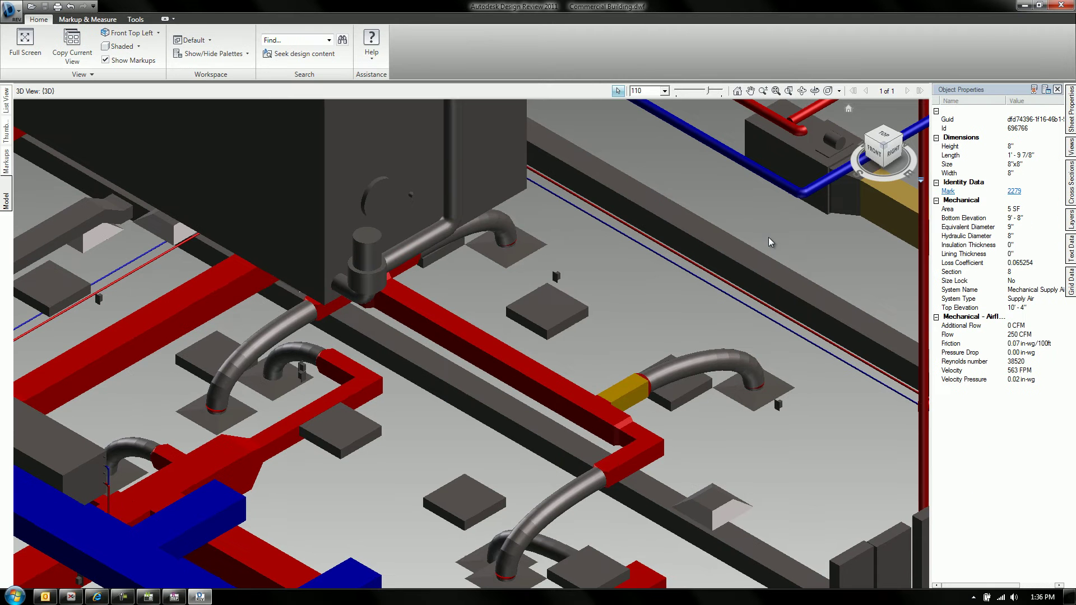
{"action": "key", "text": "Escape"}
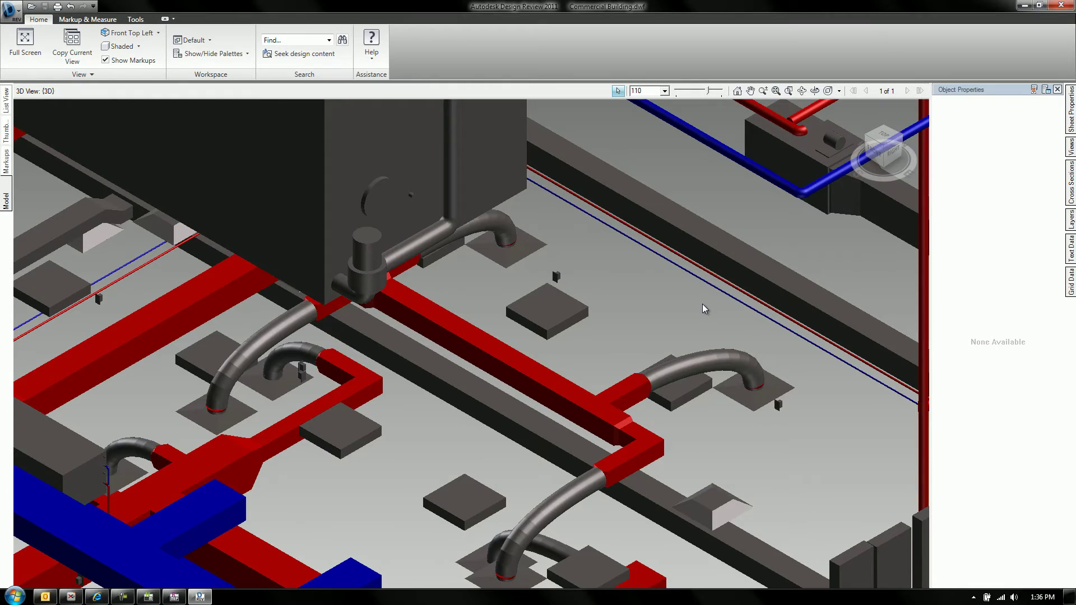
- Close Design Review and open Commercial Building.dwf from the Desktop in Navisworks Manage
{"action": "scroll", "coordinate": [702, 303], "scroll_direction": "down", "scroll_amount": 10}
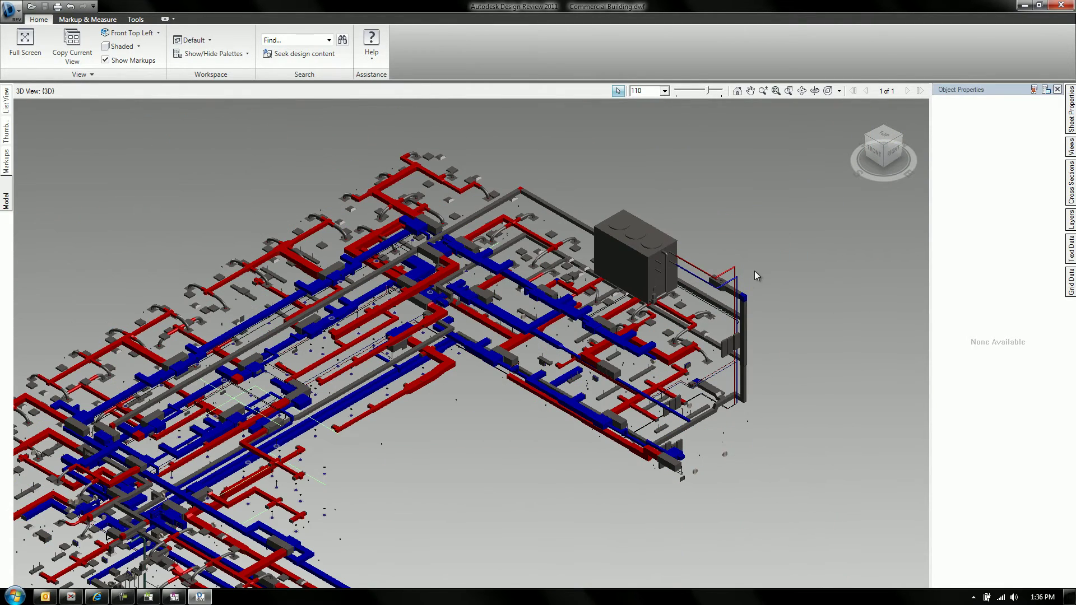
{"action": "scroll", "coordinate": [831, 256], "scroll_direction": "down", "scroll_amount": 2}
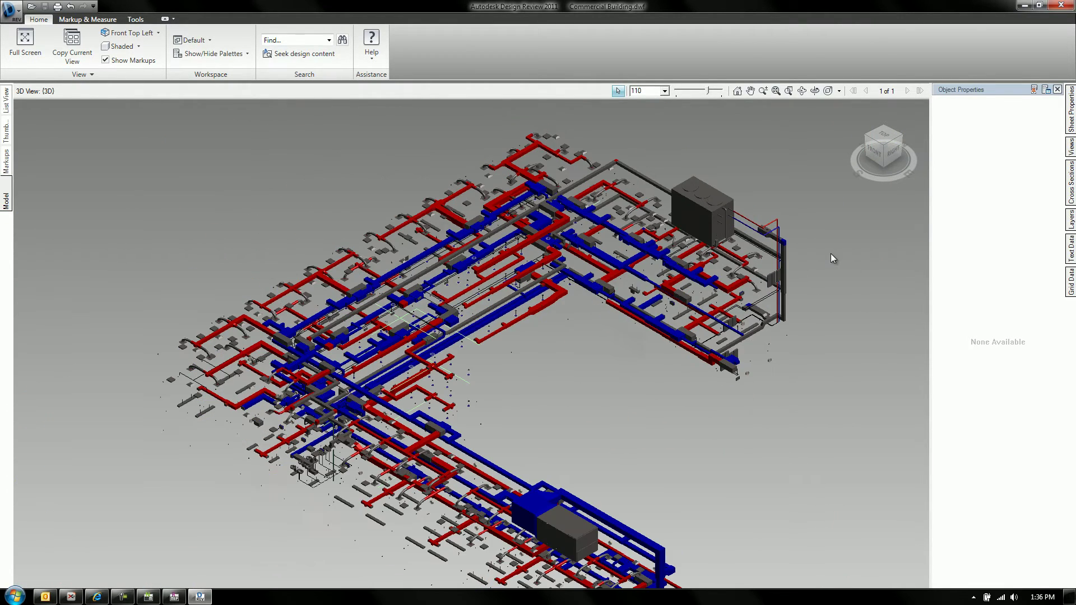
{"action": "left_click", "coordinate": [1061, 6]}
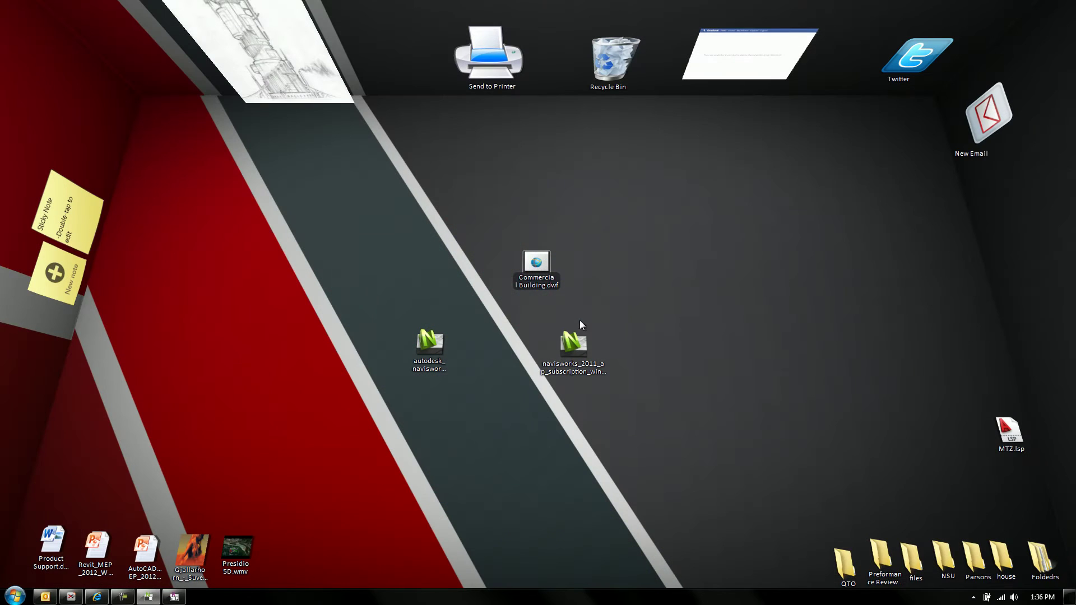
{"action": "left_click", "coordinate": [643, 309]}
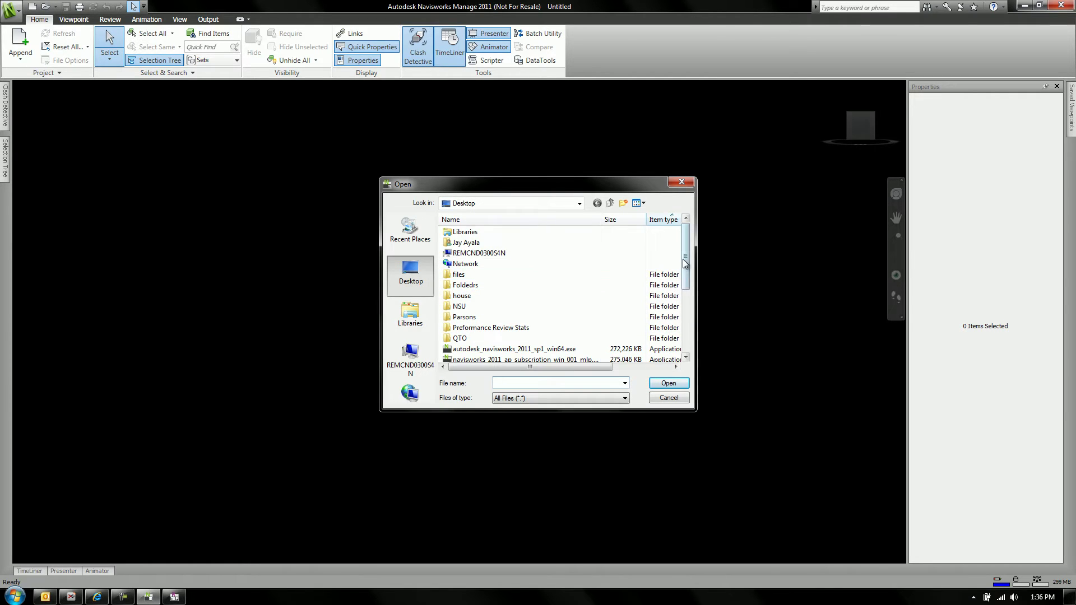
{"action": "left_click_drag", "start_coordinate": [686, 259], "coordinate": [701, 314]}
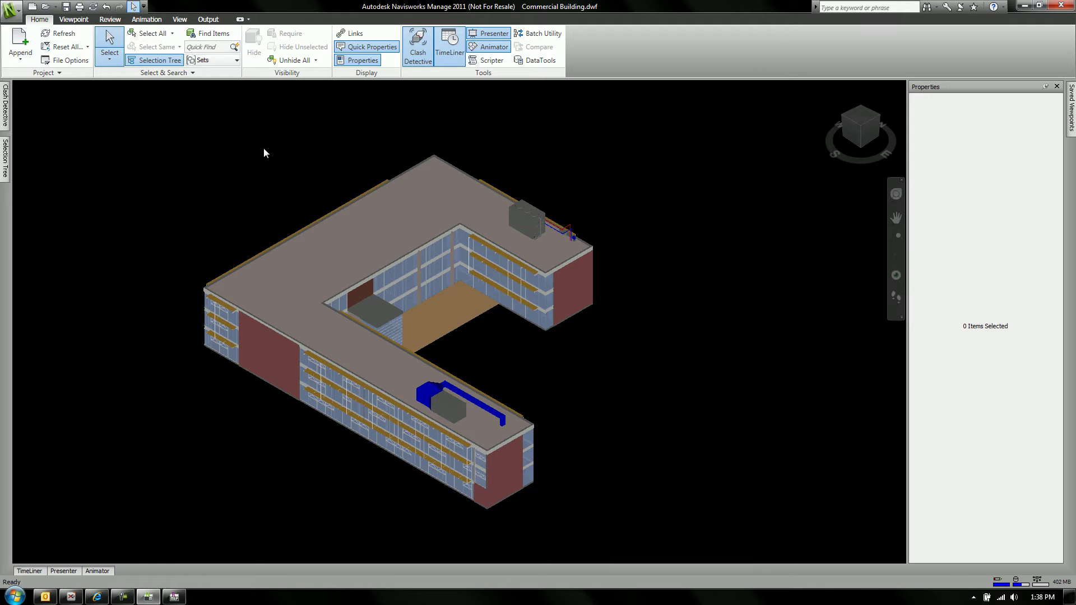
- Hide the building's roof and the large red wall panel on the long facade
{"action": "left_click", "coordinate": [316, 250]}
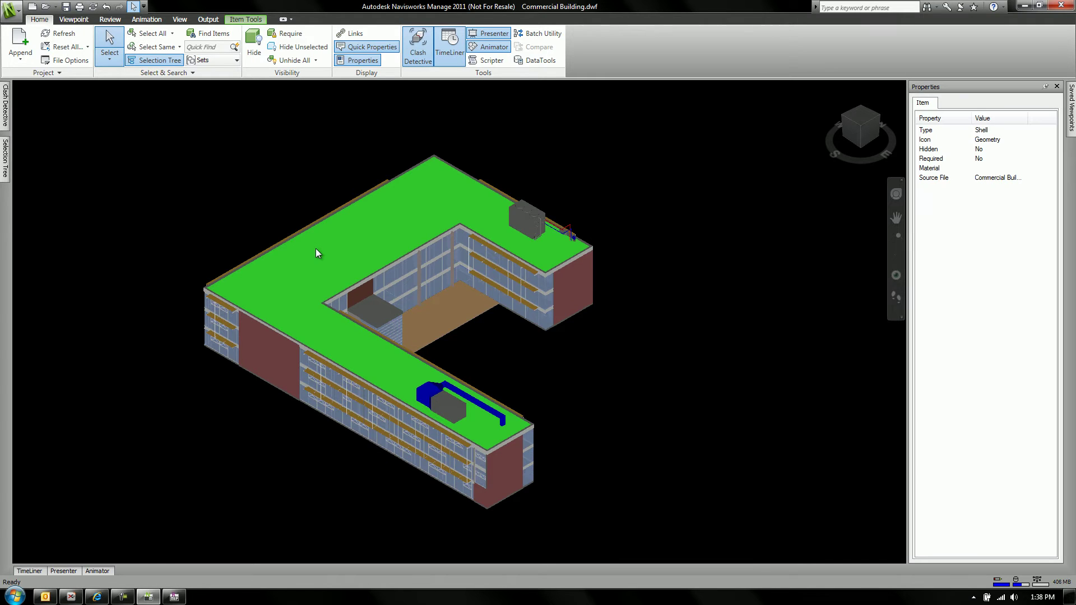
{"action": "left_click", "coordinate": [255, 44]}
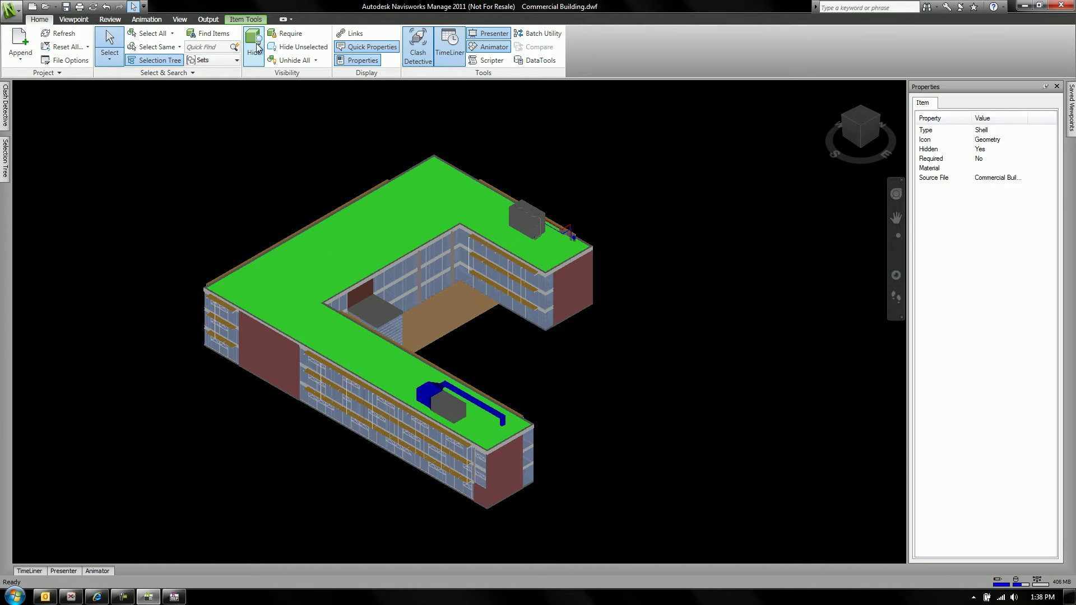
{"action": "left_click", "coordinate": [353, 219]}
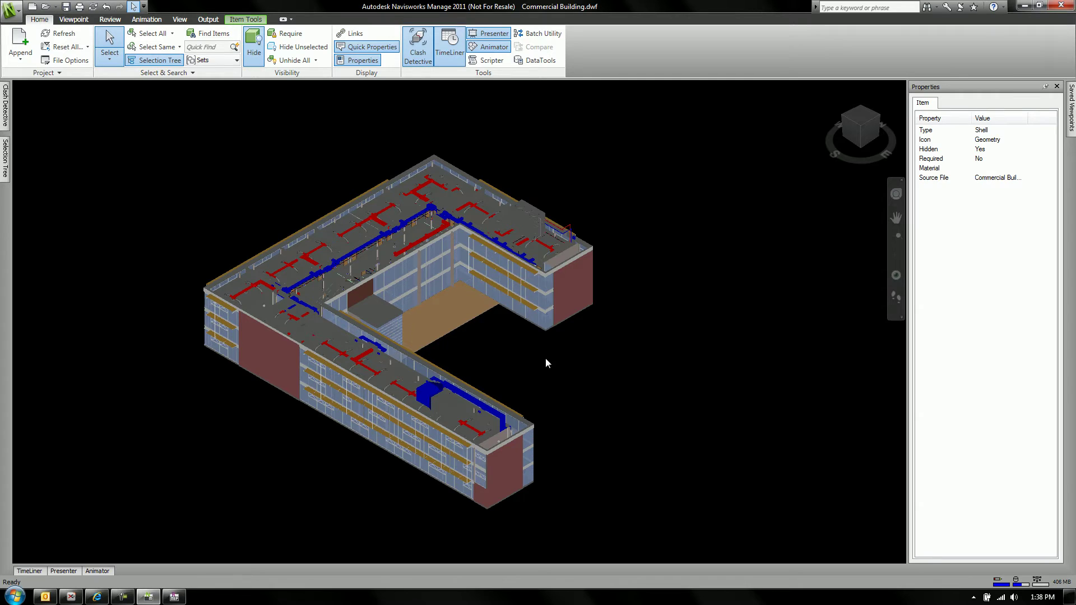
{"action": "left_click", "coordinate": [280, 365]}
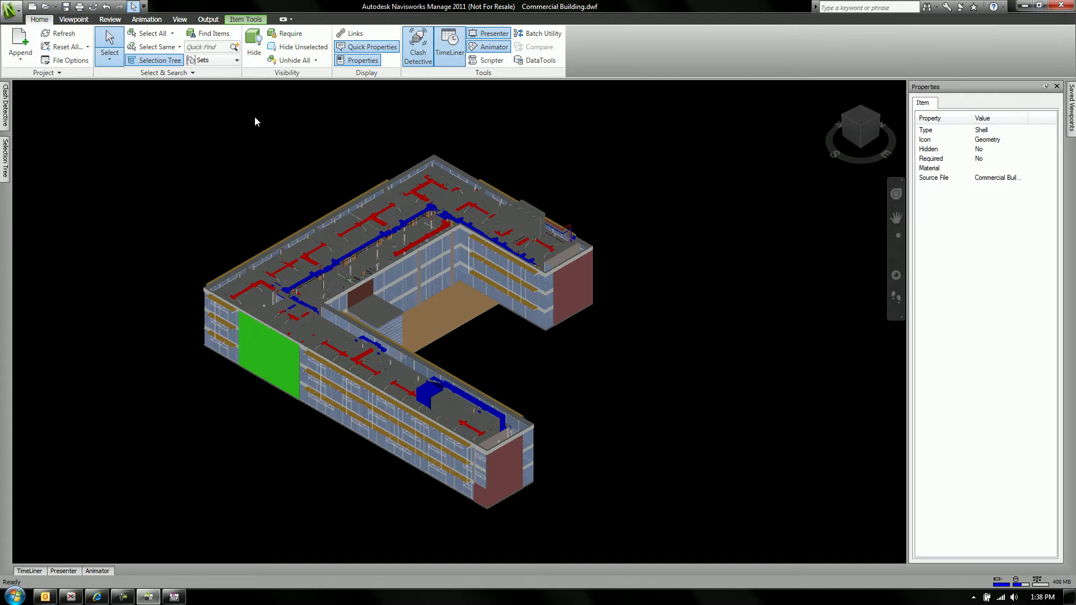
{"action": "left_click", "coordinate": [254, 49]}
{"action": "left_click", "coordinate": [25, 155]}
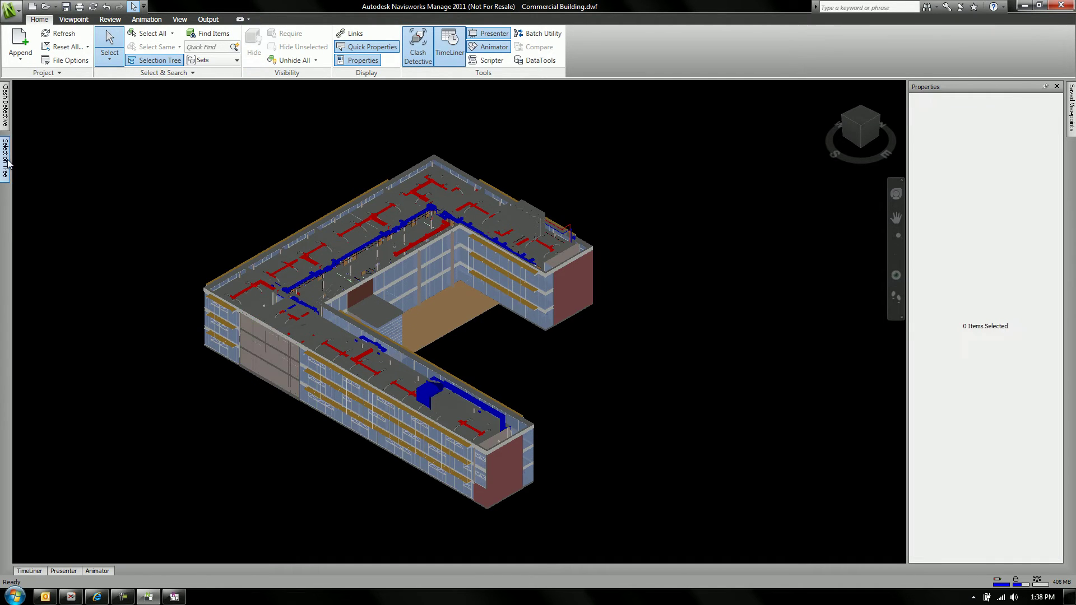
- Expand RVT Links in the Selection Tree and hide the entire linked building group
{"action": "mouse_move", "coordinate": [7, 158]}
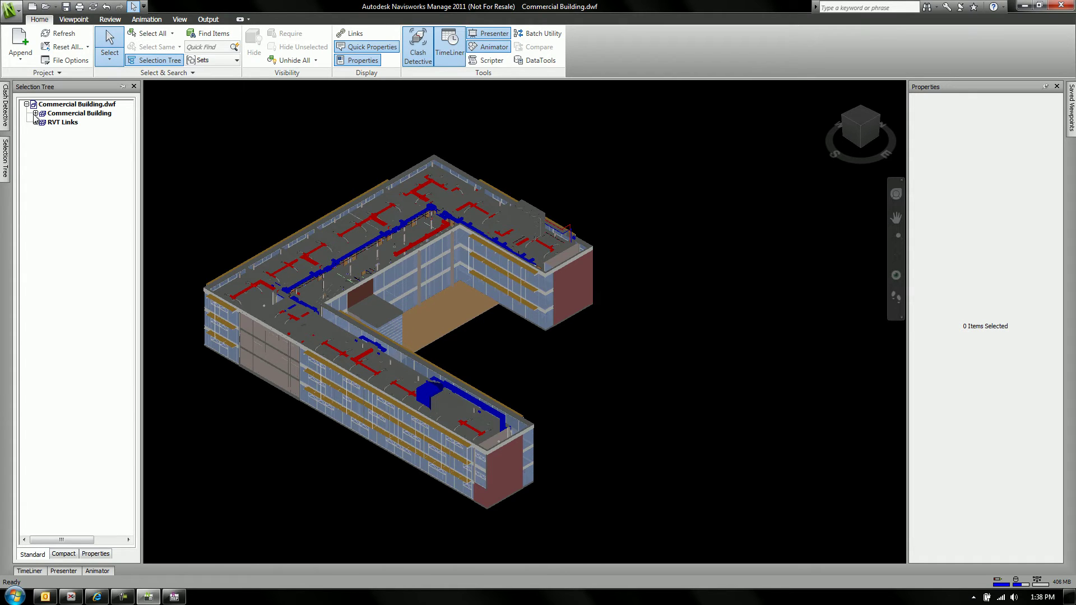
{"action": "left_click", "coordinate": [36, 122]}
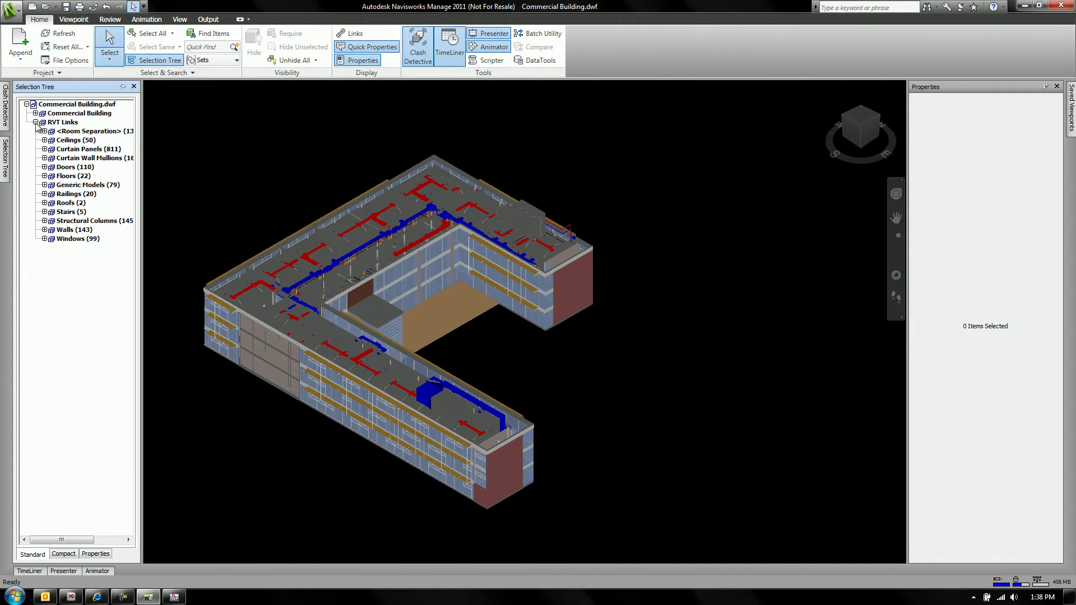
{"action": "right_click", "coordinate": [52, 123]}
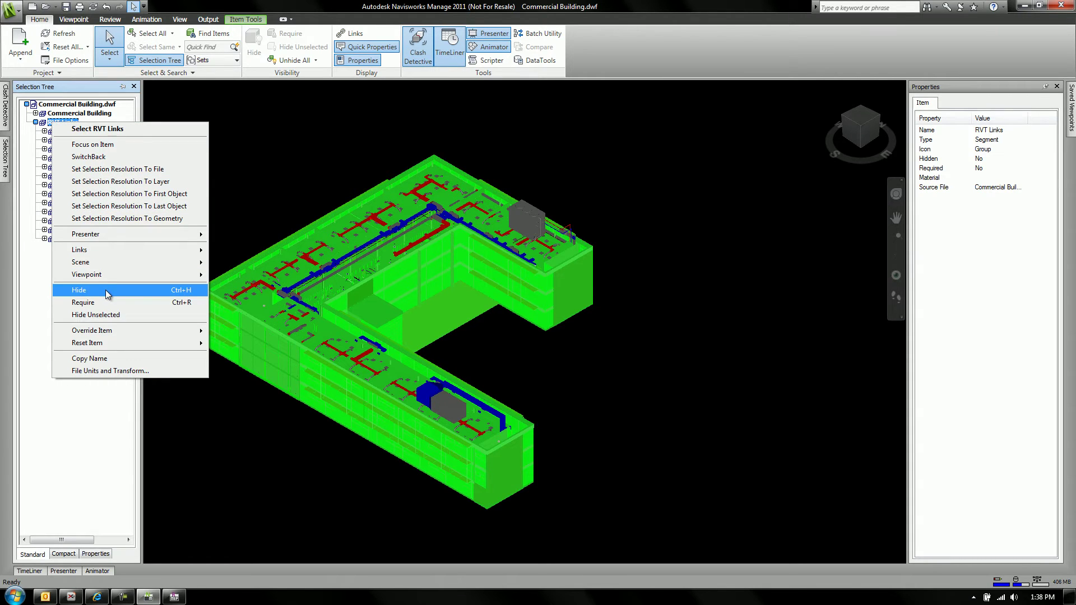
{"action": "left_click", "coordinate": [84, 289]}
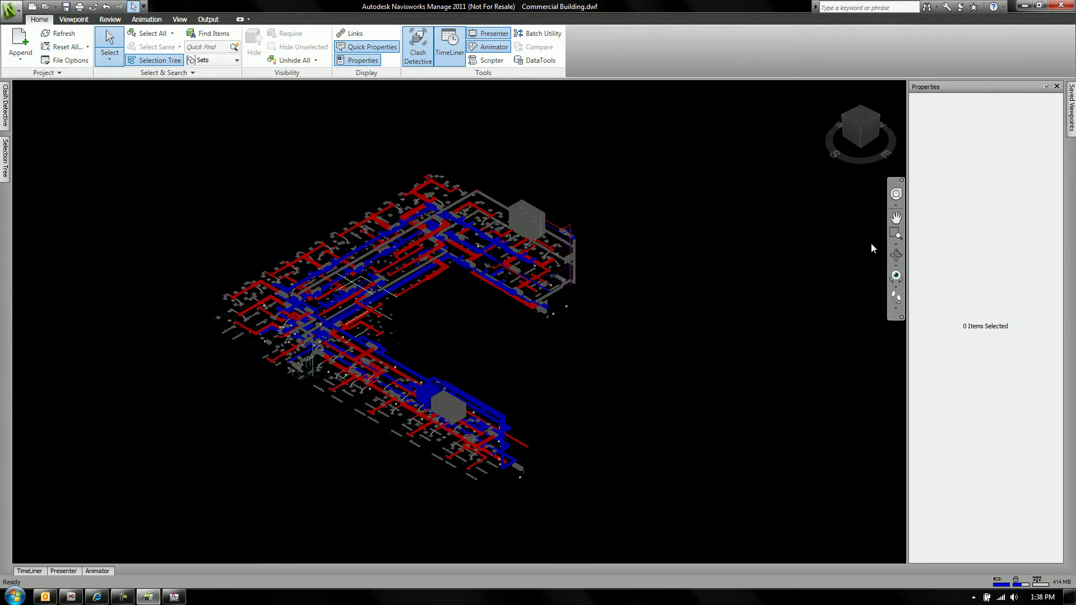
- Zoom in on the ductwork in the wing beside the large rooftop unit and select the blue duct branch for inspection
{"action": "left_click", "coordinate": [895, 234]}
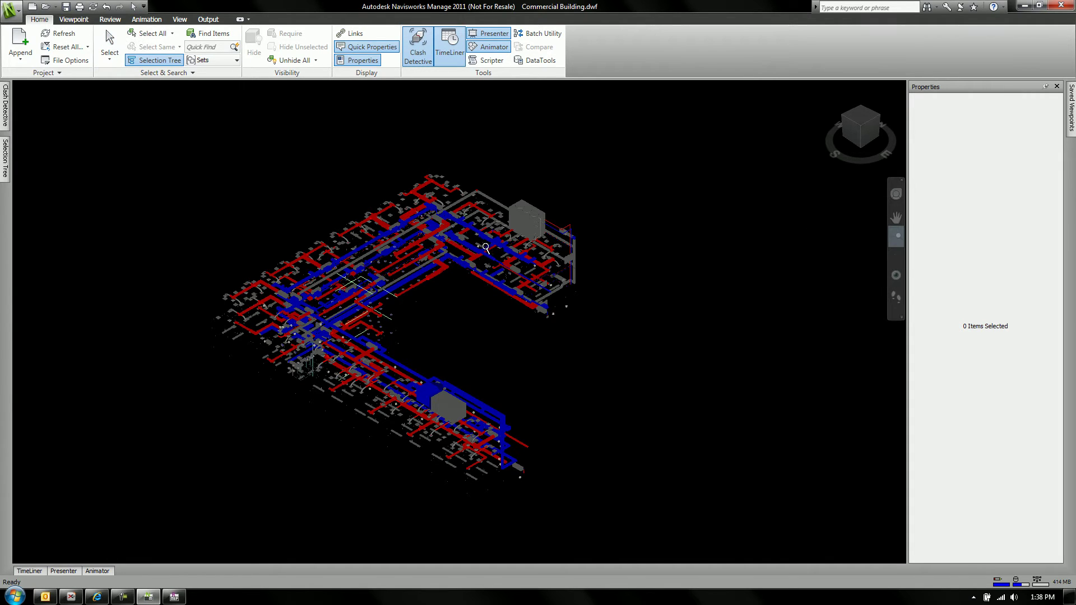
{"action": "left_click_drag", "start_coordinate": [469, 235], "coordinate": [586, 329]}
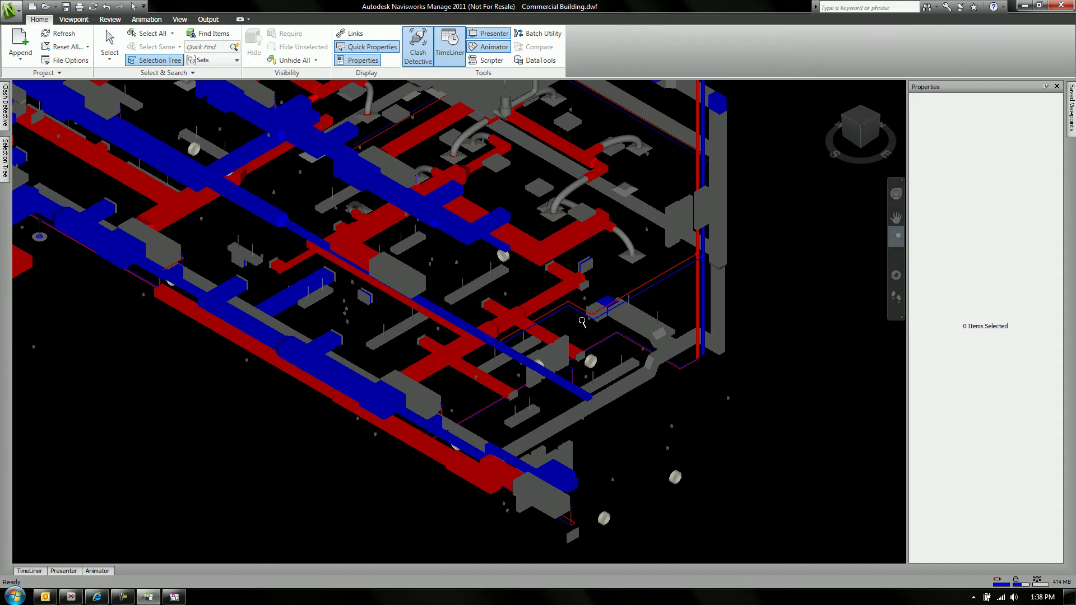
{"action": "left_click_drag", "start_coordinate": [372, 217], "coordinate": [620, 376]}
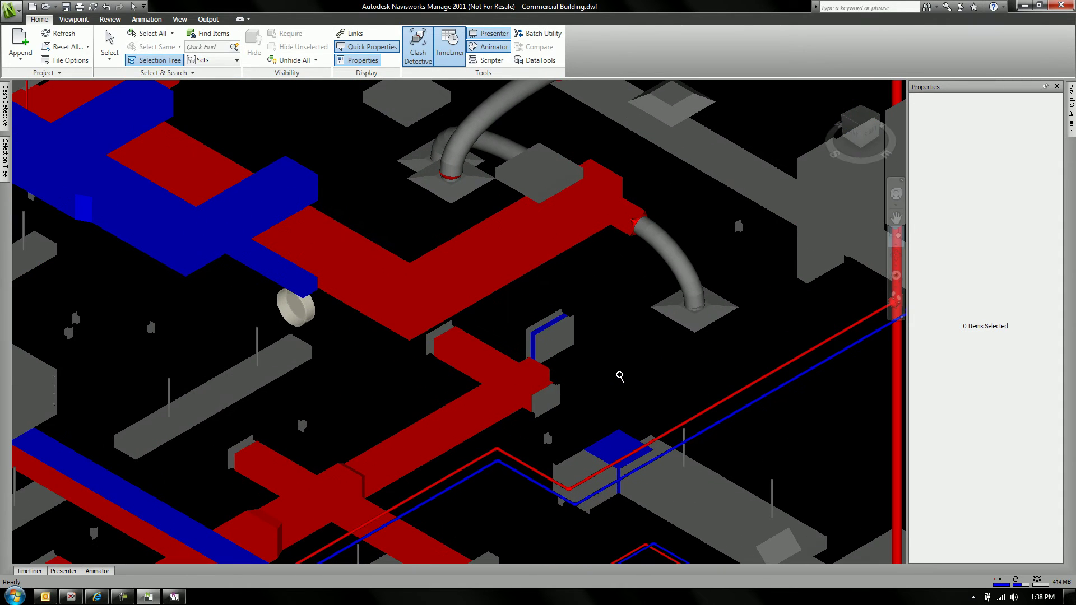
{"action": "left_click", "coordinate": [110, 46]}
{"action": "left_click", "coordinate": [291, 191]}
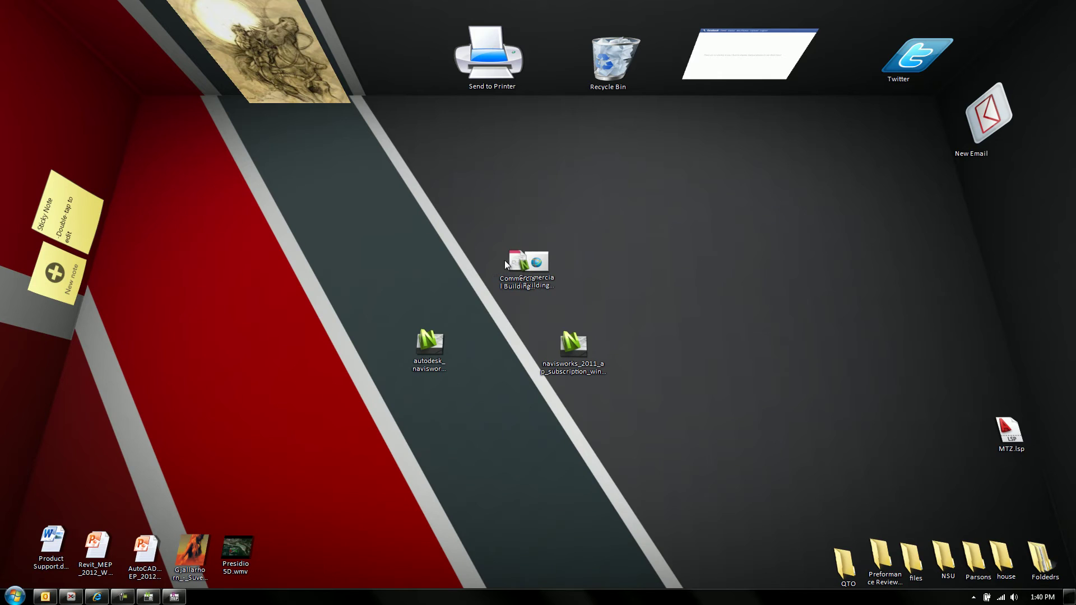
- Delete Commercial Building.nwc from the desktop and move the remaining Commercial Building DWF file to a clear area
{"action": "left_click_drag", "start_coordinate": [445, 260], "coordinate": [446, 257]}
{"action": "left_click_drag", "start_coordinate": [516, 260], "coordinate": [425, 259]}
{"action": "key", "text": "Delete"}
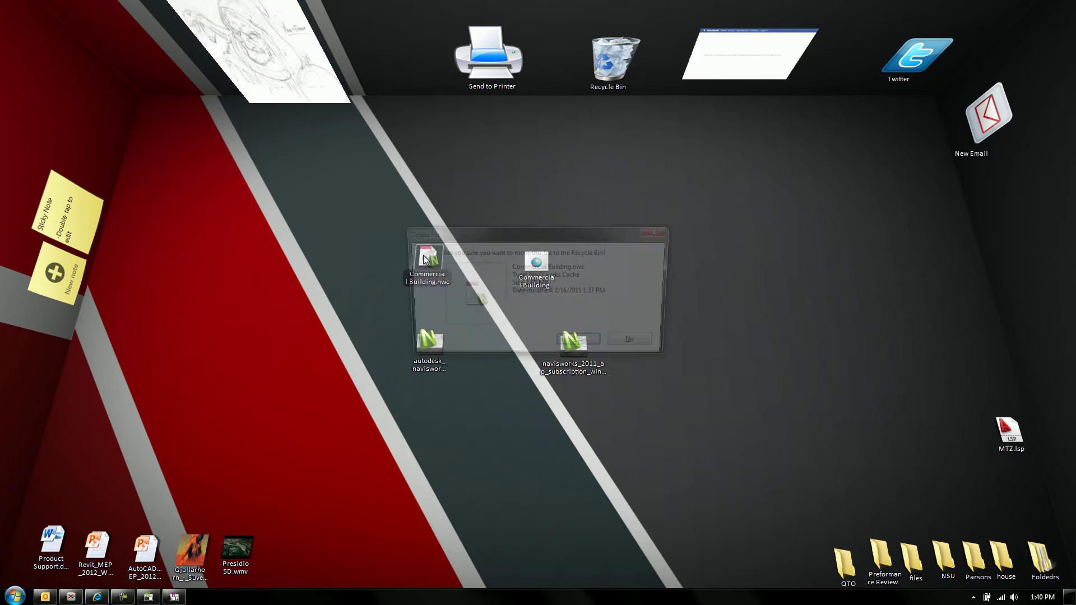
{"action": "key", "text": "Return"}
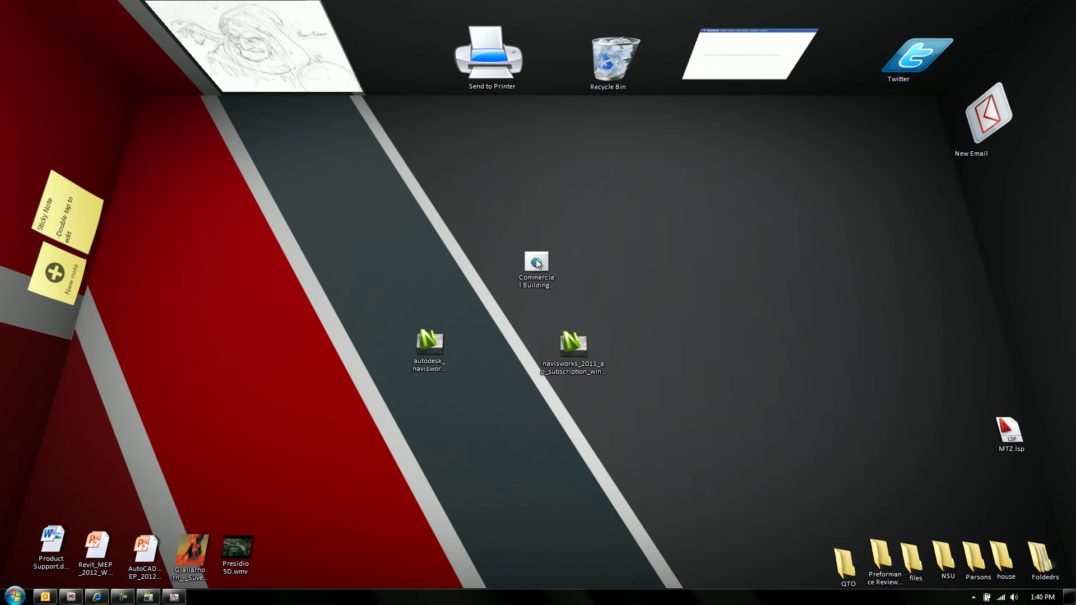
{"action": "left_click_drag", "start_coordinate": [548, 265], "coordinate": [834, 303]}
{"action": "left_click", "coordinate": [635, 331]}
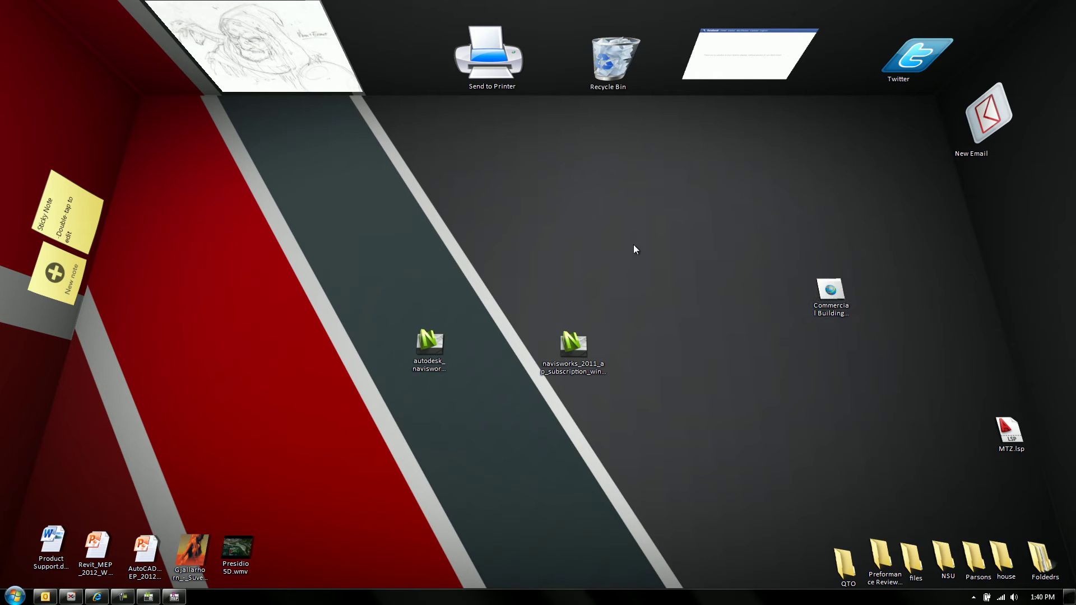
- Switch to the Revit MEP model briefly, and open share.autodesk.com in Internet Explorer
{"action": "left_click", "coordinate": [174, 597]}
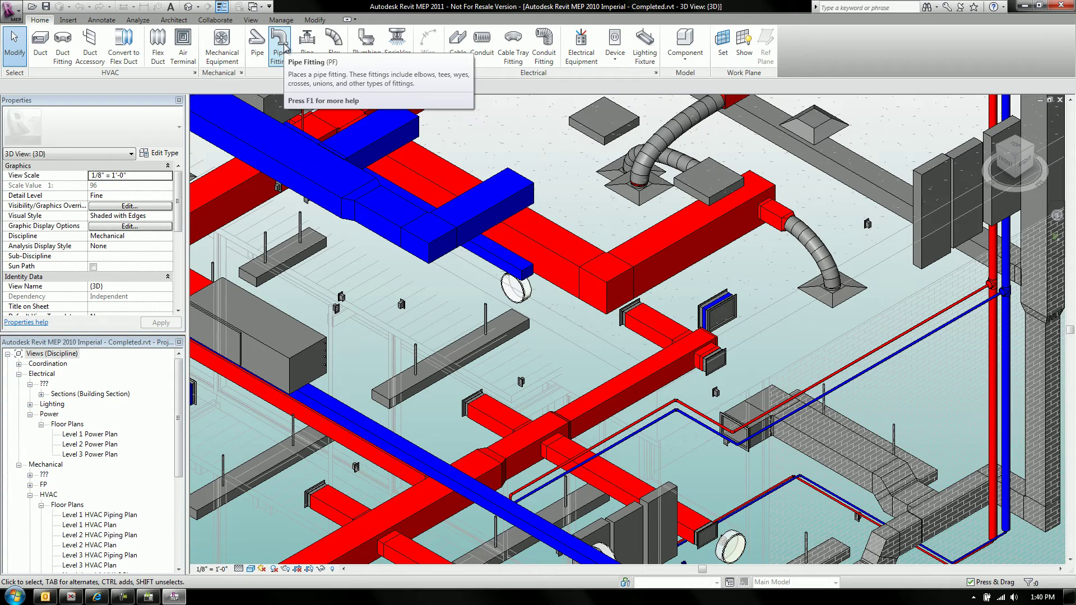
{"action": "left_click", "coordinate": [469, 23]}
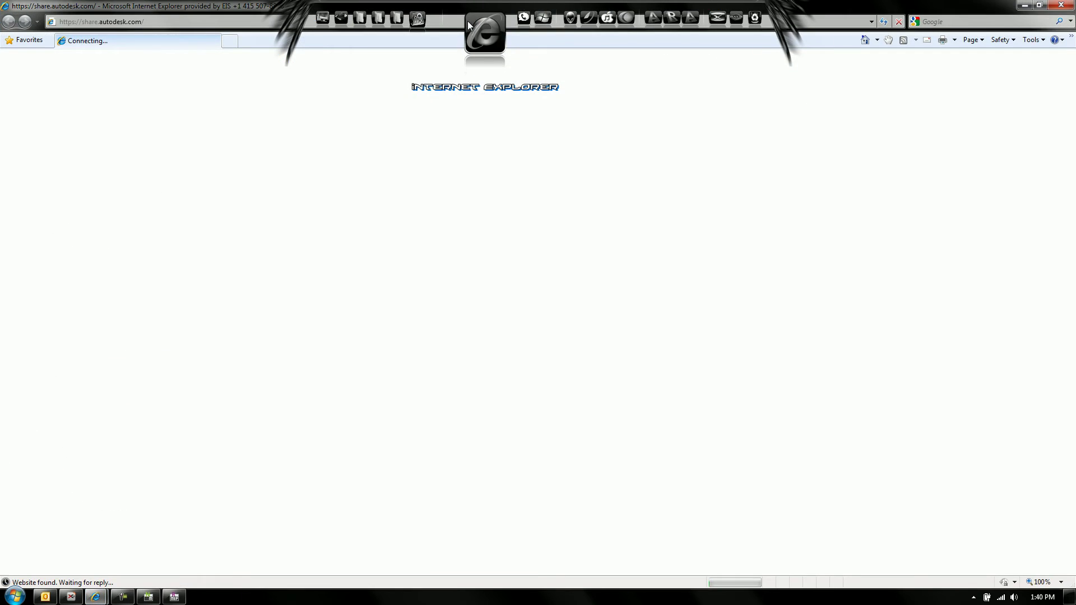
- Replace the SharePoint address in the browser with autodesk.com and load the public Autodesk site
{"action": "left_click", "coordinate": [177, 21]}
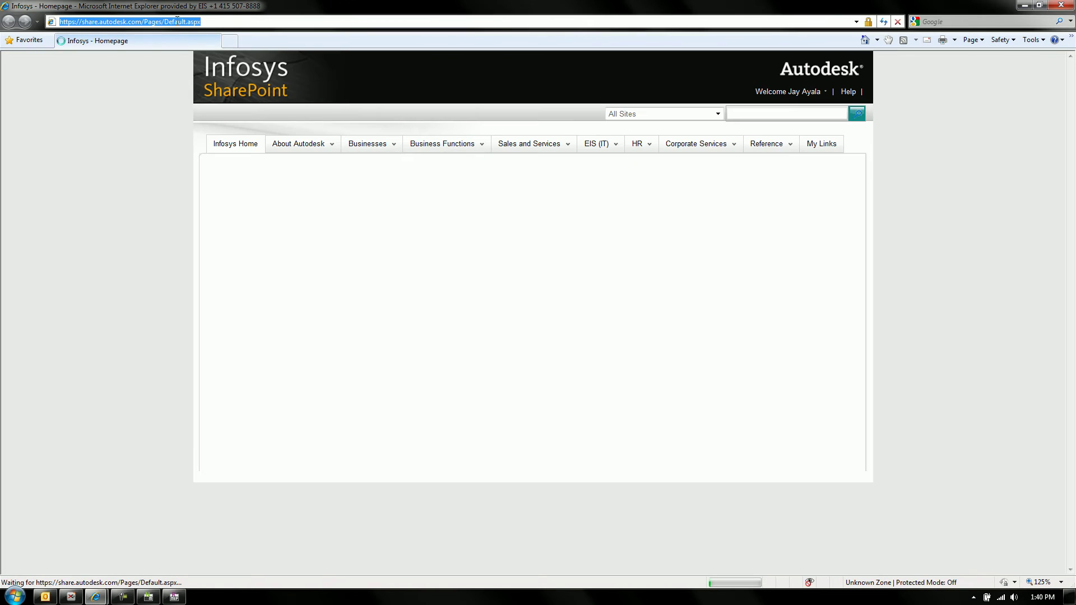
{"action": "type", "text": "quto"}
{"action": "key", "text": "BackSpace"}
{"action": "key", "text": "BackSpace"}
{"action": "key", "text": "BackSpace"}
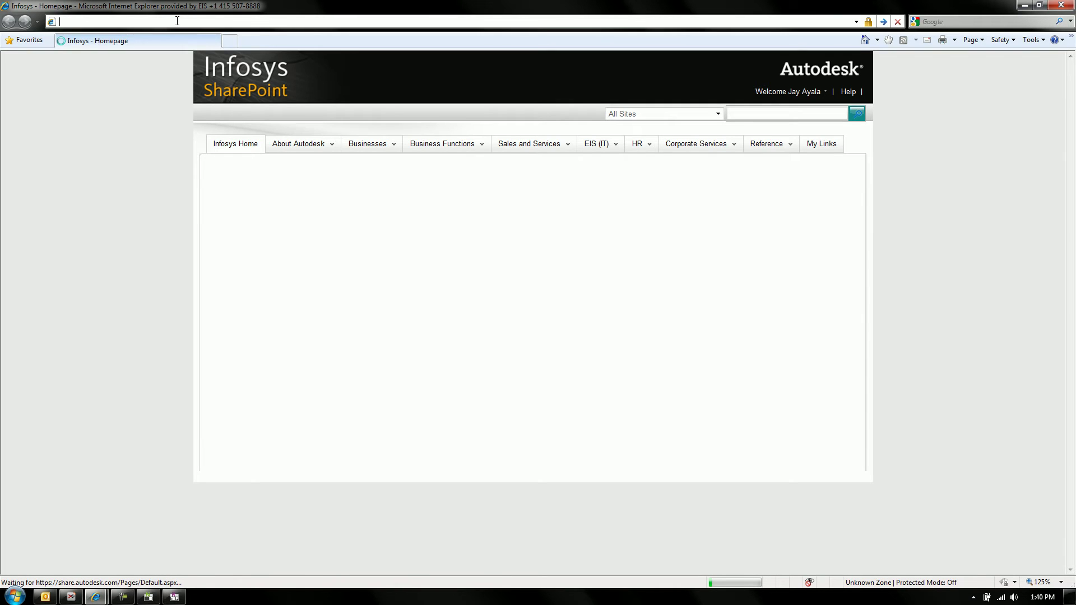
{"action": "type", "text": "autodesk."}
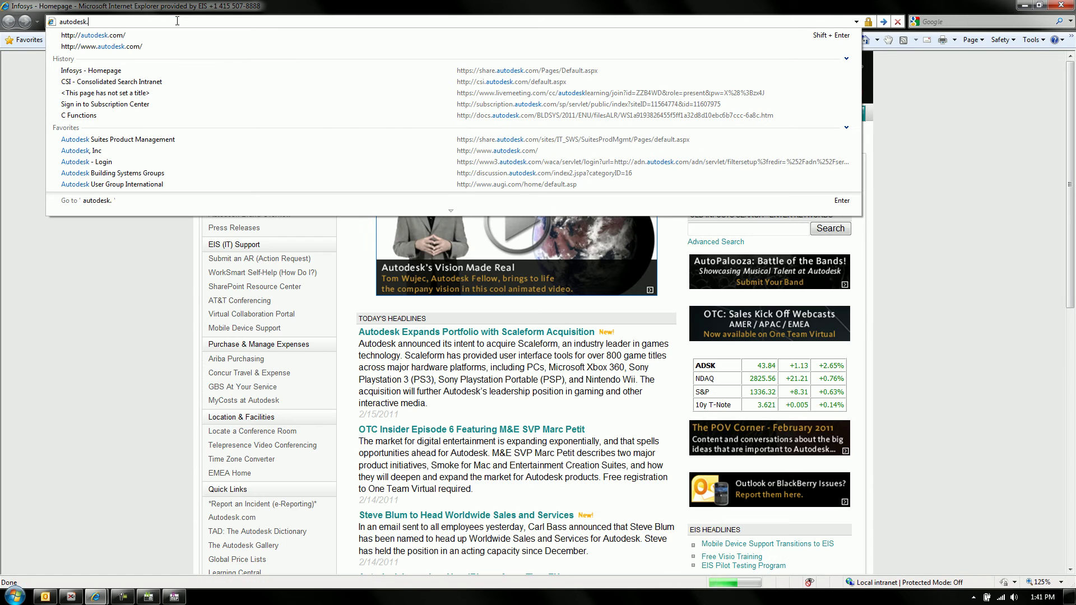
{"action": "key", "text": "shift+Return"}
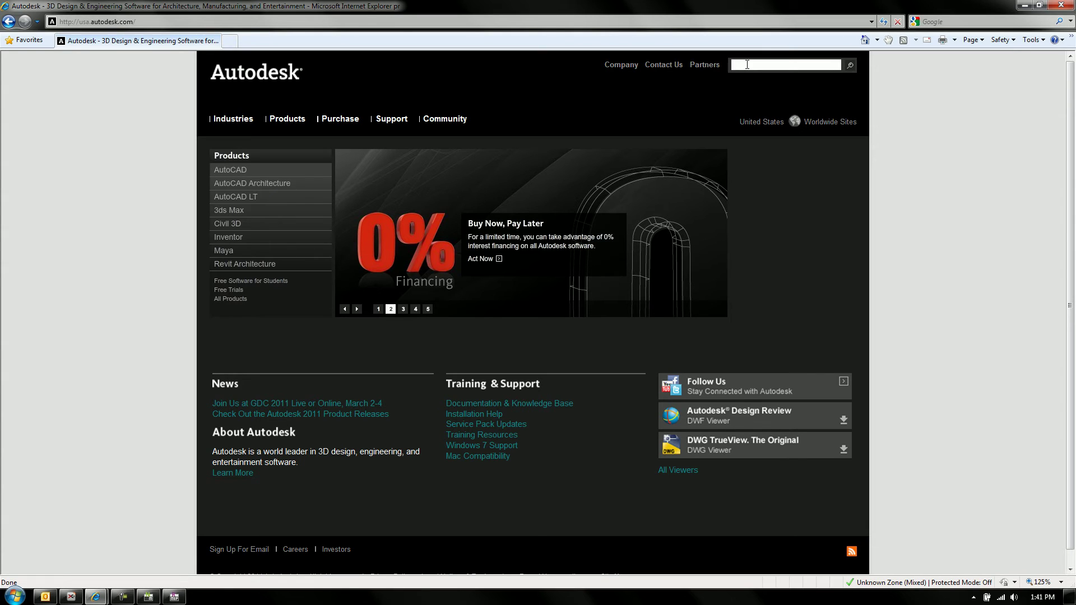
- Search the Autodesk site for "navisworks exporter"
{"action": "left_click", "coordinate": [747, 64]}
{"action": "type", "text": "navi"}
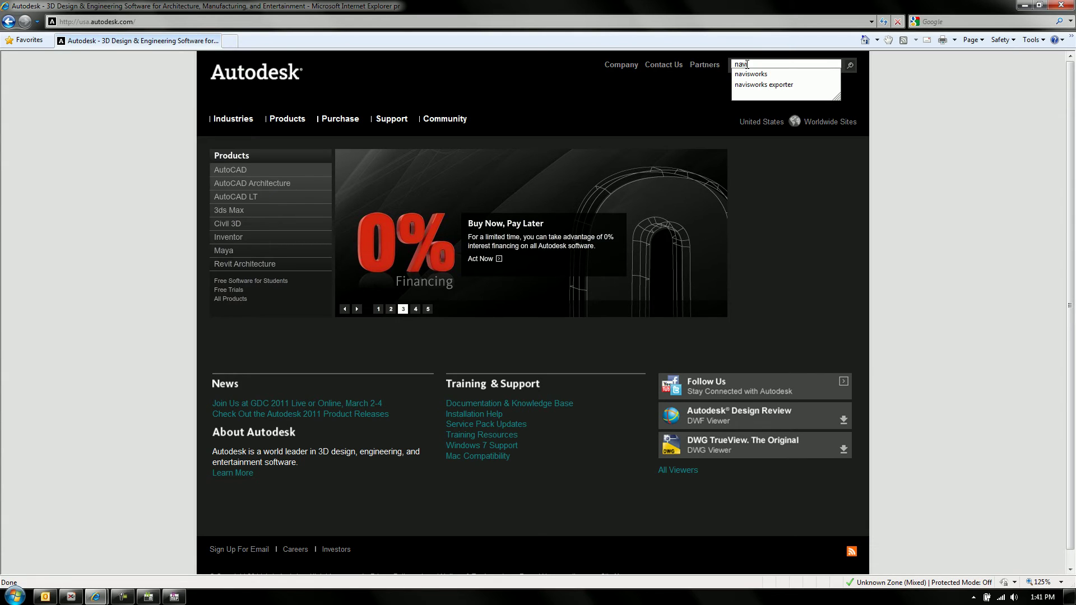
{"action": "key", "text": "Down"}
{"action": "key", "text": "Down"}
{"action": "key", "text": "Return"}
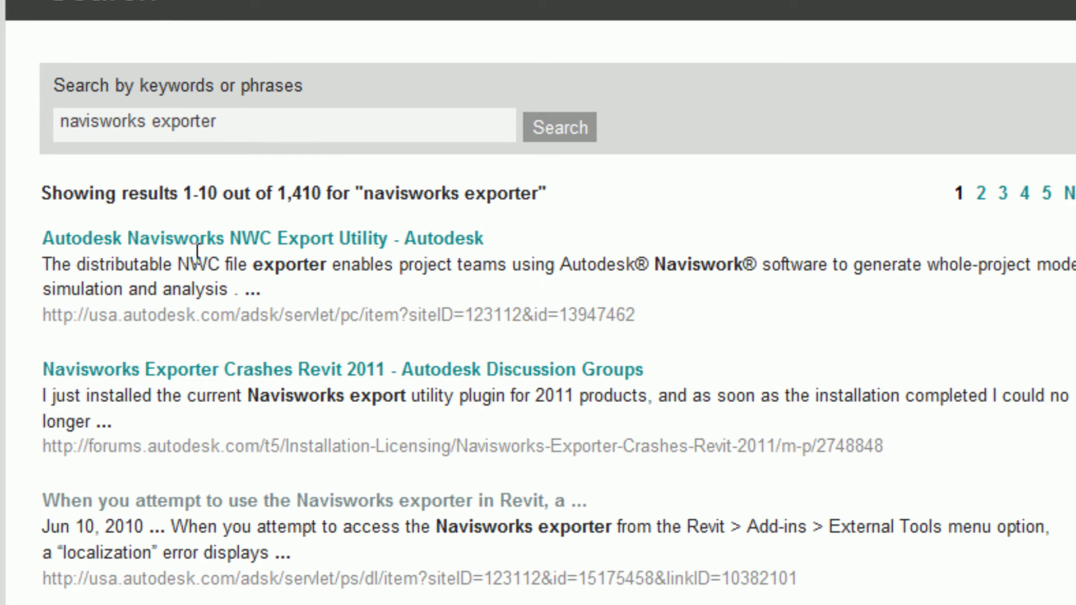
- Open the Autodesk Navisworks NWC Export Utility result and submit its prefilled download request form
{"action": "left_click", "coordinate": [291, 240]}
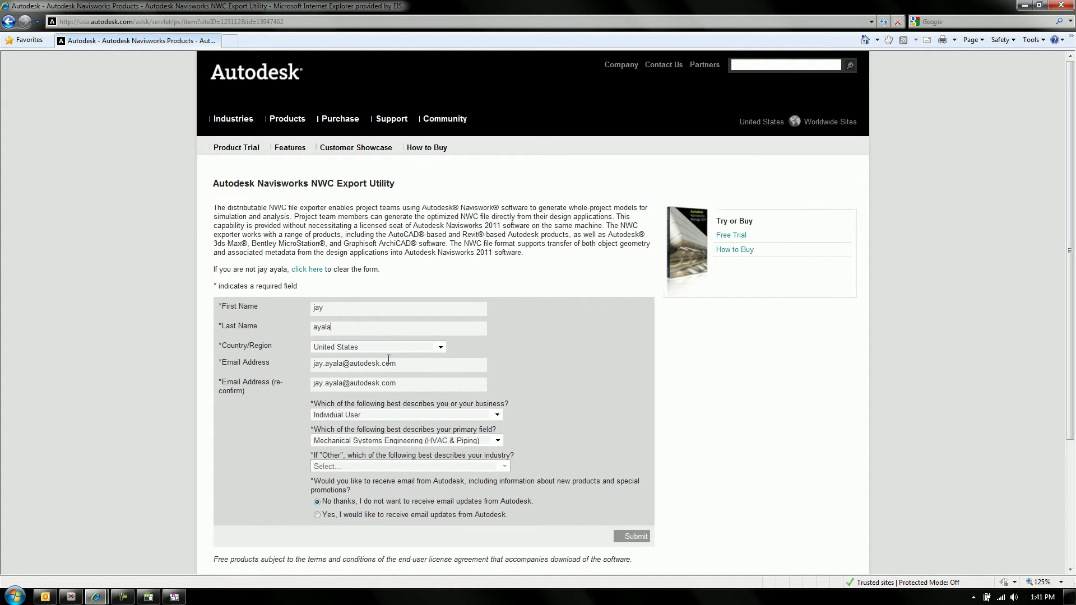
{"action": "scroll", "coordinate": [632, 484], "scroll_direction": "down", "scroll_amount": 3}
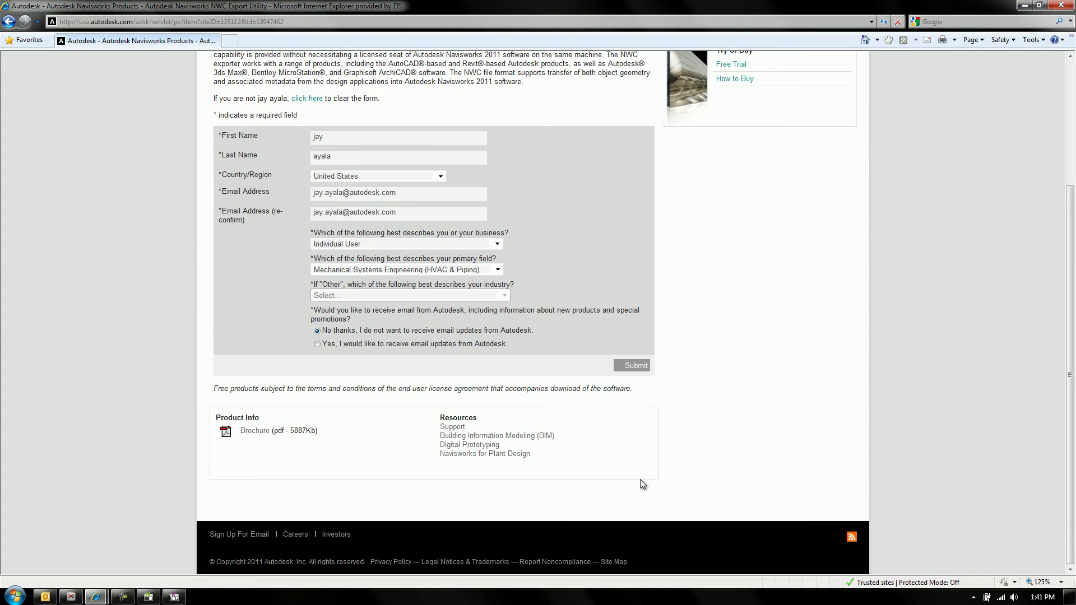
{"action": "scroll", "coordinate": [639, 479], "scroll_direction": "up", "scroll_amount": 3}
{"action": "scroll", "coordinate": [640, 479], "scroll_direction": "down", "scroll_amount": 3}
{"action": "left_click", "coordinate": [637, 365]}
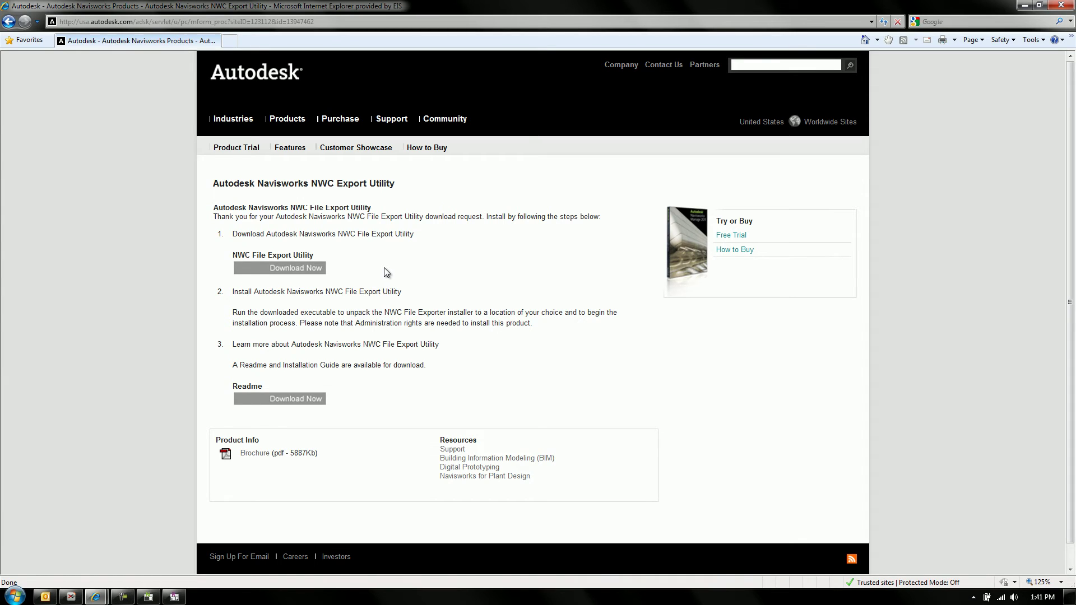
- Download the NWC File Export Utility and save Autodesk_Navisworks_Exporters_2011_Multilingual_Win.exe to the Desktop
{"action": "left_click", "coordinate": [308, 270]}
{"action": "left_click", "coordinate": [560, 307]}
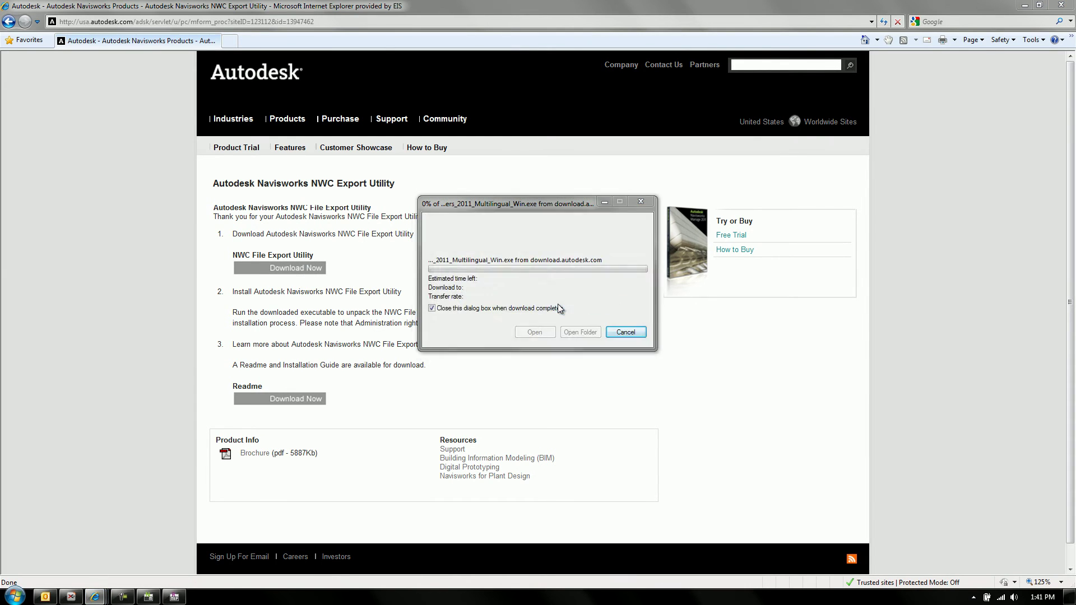
{"action": "left_click", "coordinate": [485, 292]}
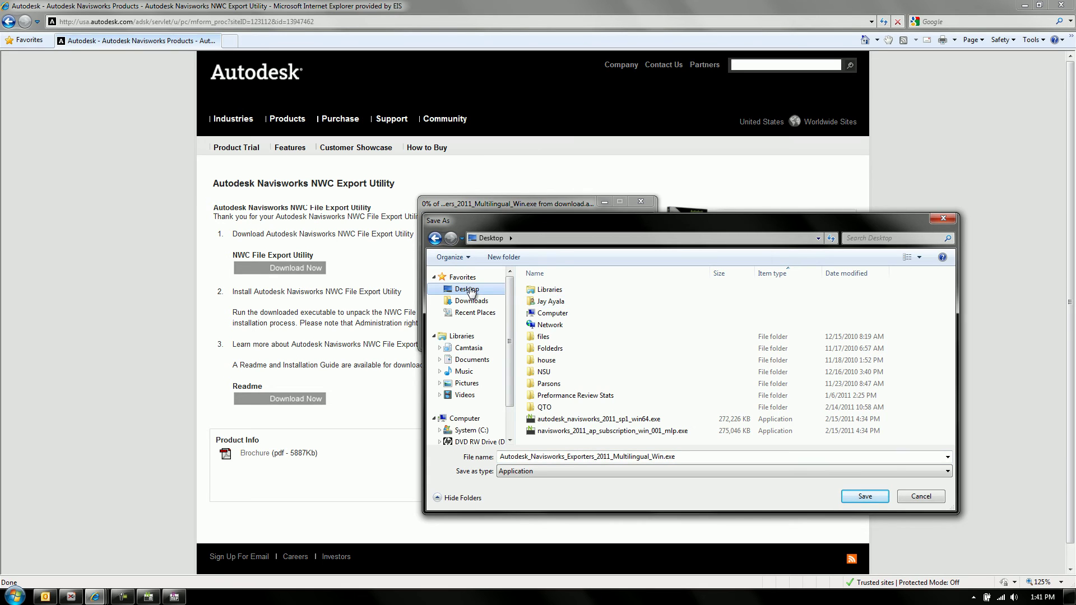
{"action": "left_click", "coordinate": [873, 496]}
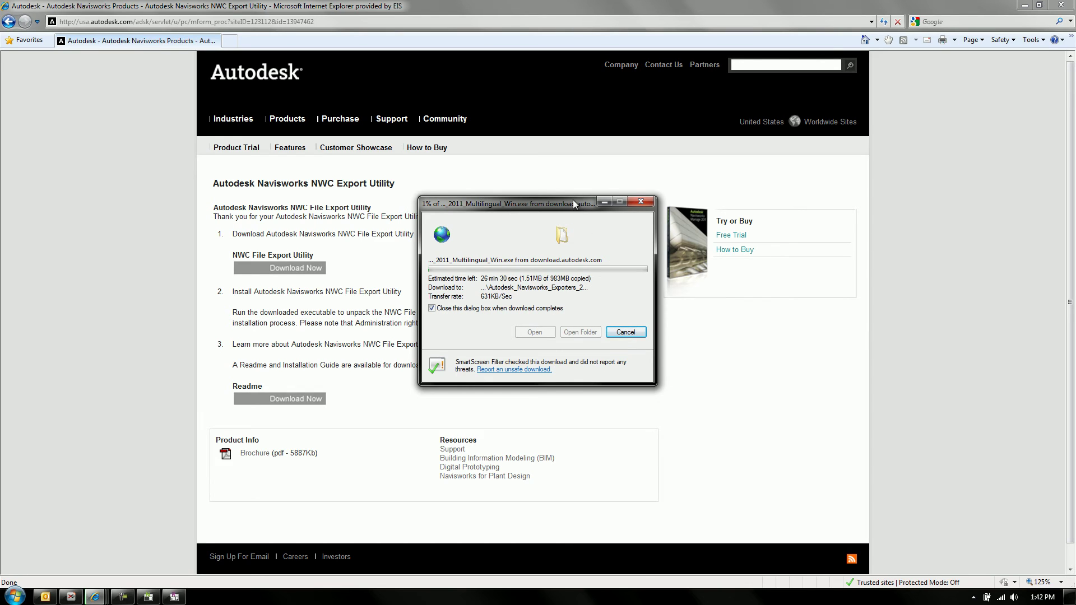
- Move the download progress window clear of the installation instructions and check the system clock while the file downloads
{"action": "left_click_drag", "start_coordinate": [572, 199], "coordinate": [832, 328]}
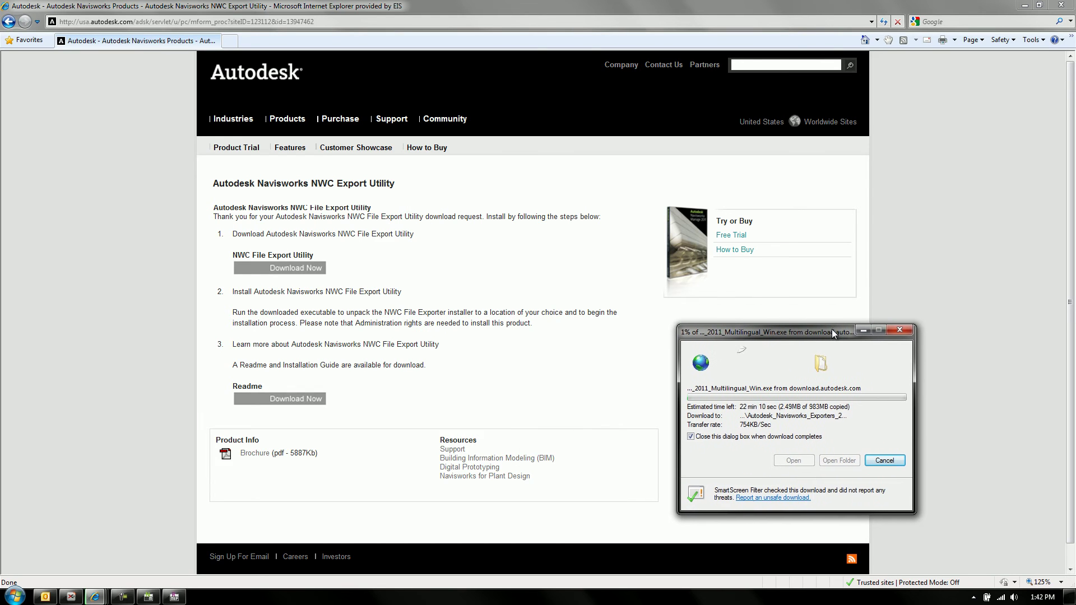
{"action": "left_click", "coordinate": [1040, 599]}
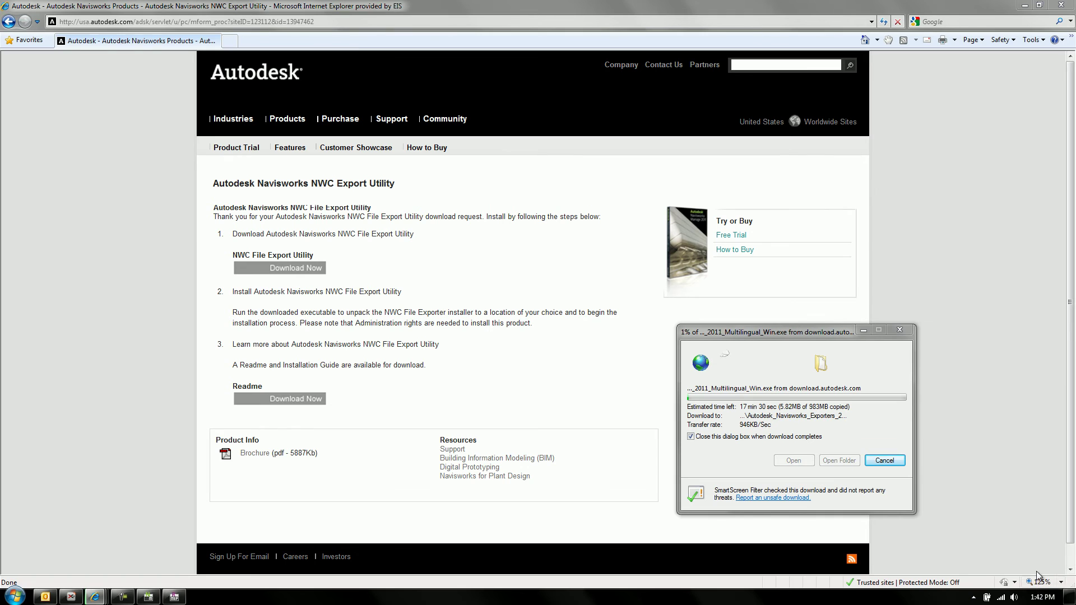
{"action": "left_click", "coordinate": [1041, 598]}
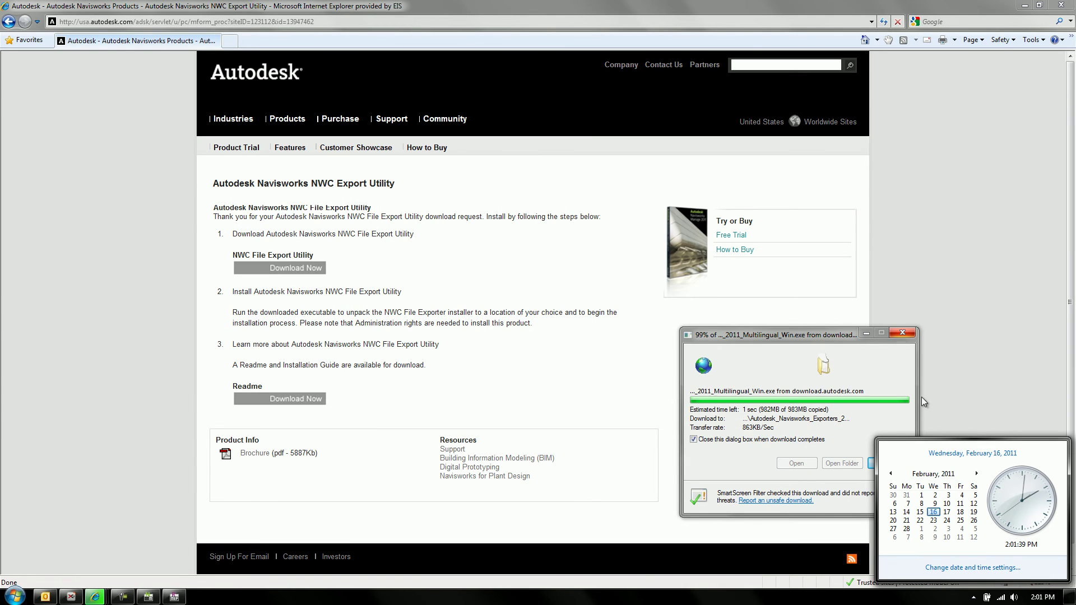
{"action": "left_click_drag", "start_coordinate": [823, 337], "coordinate": [754, 354]}
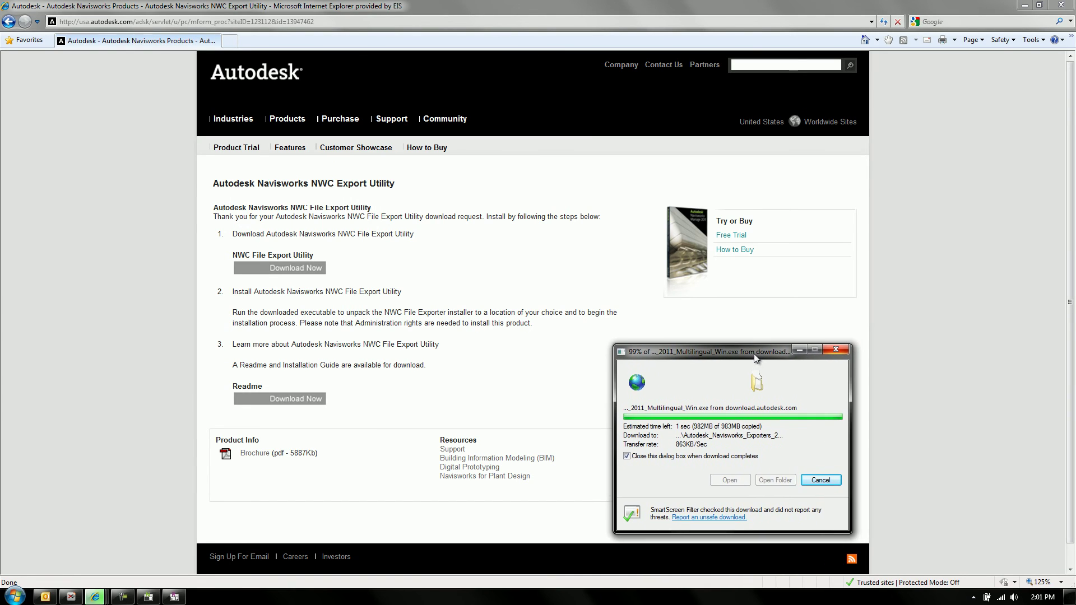